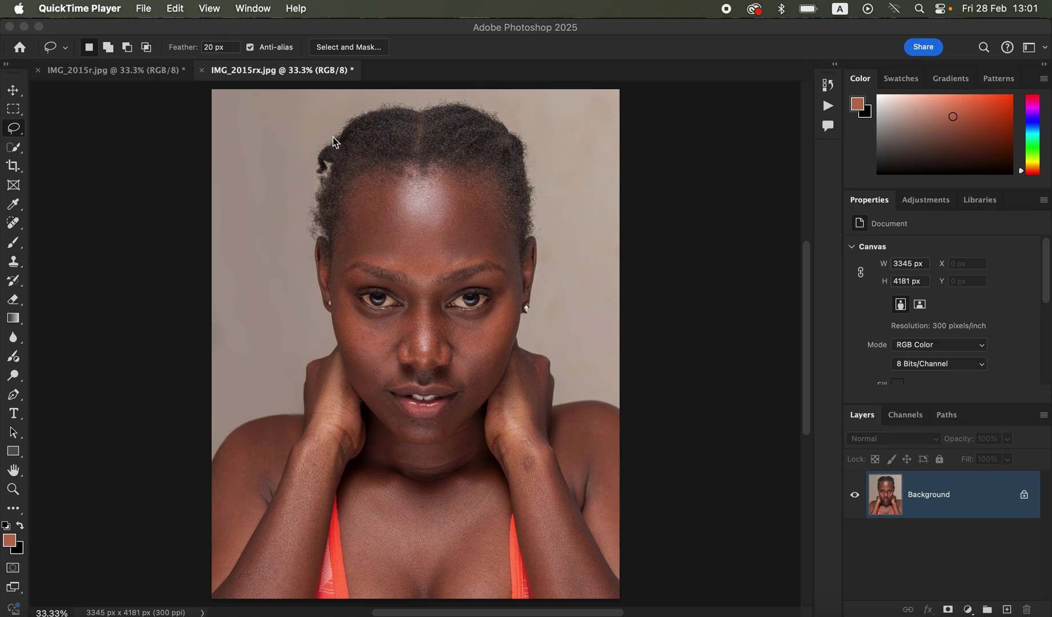
Step: Compare the IMG_2015r.jpg and IMG_2015rx.jpg portraits, finishing on IMG_2015r.jpg
{"action": "left_click", "coordinate": [127, 76]}
{"action": "left_click", "coordinate": [127, 76]}
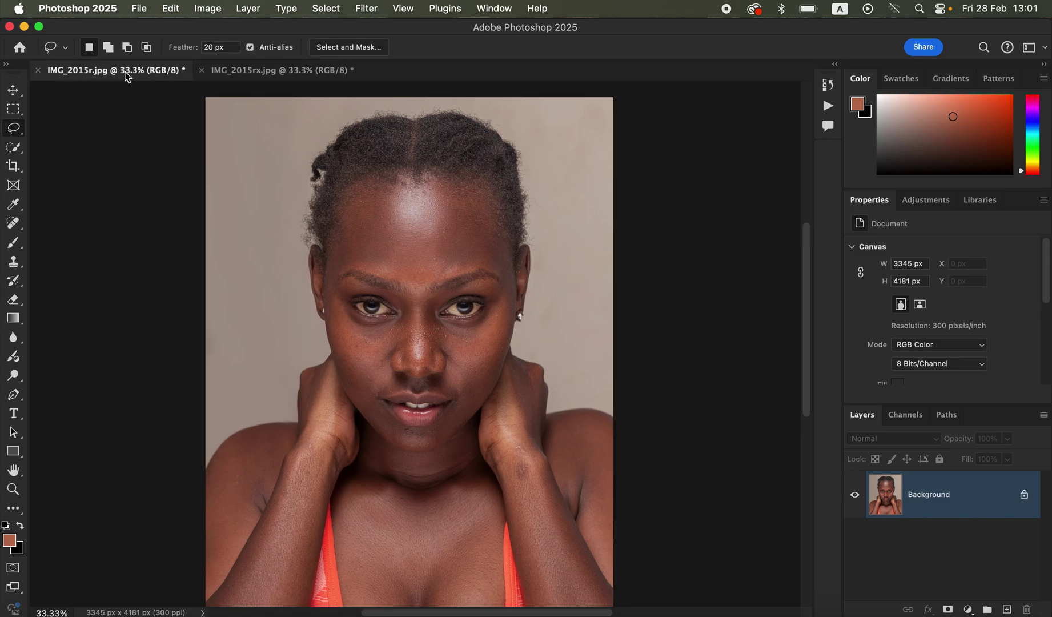
{"action": "left_click", "coordinate": [296, 70]}
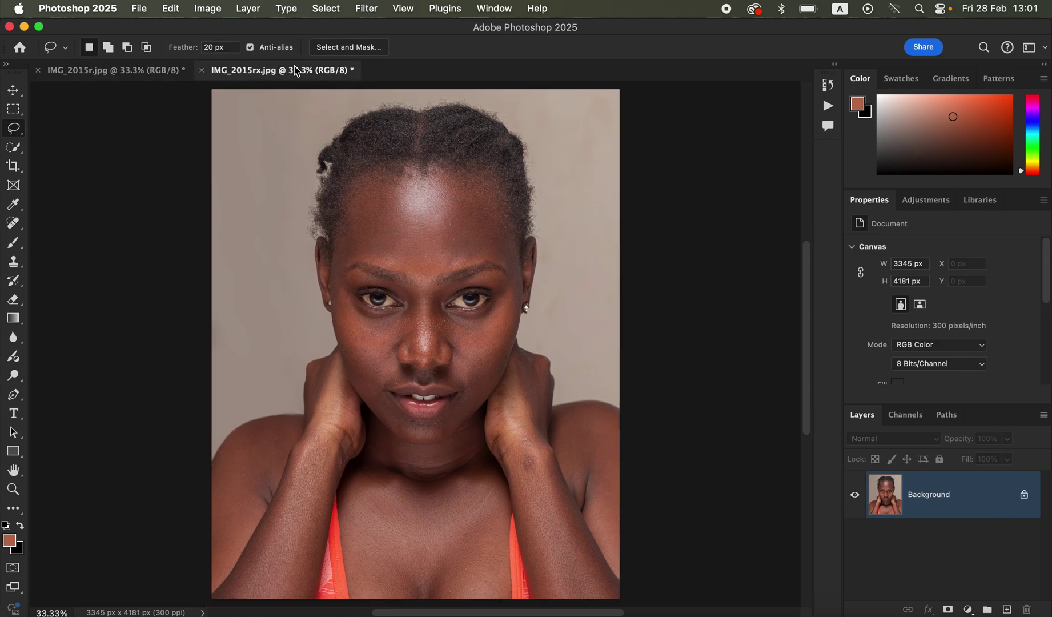
{"action": "left_click", "coordinate": [140, 70]}
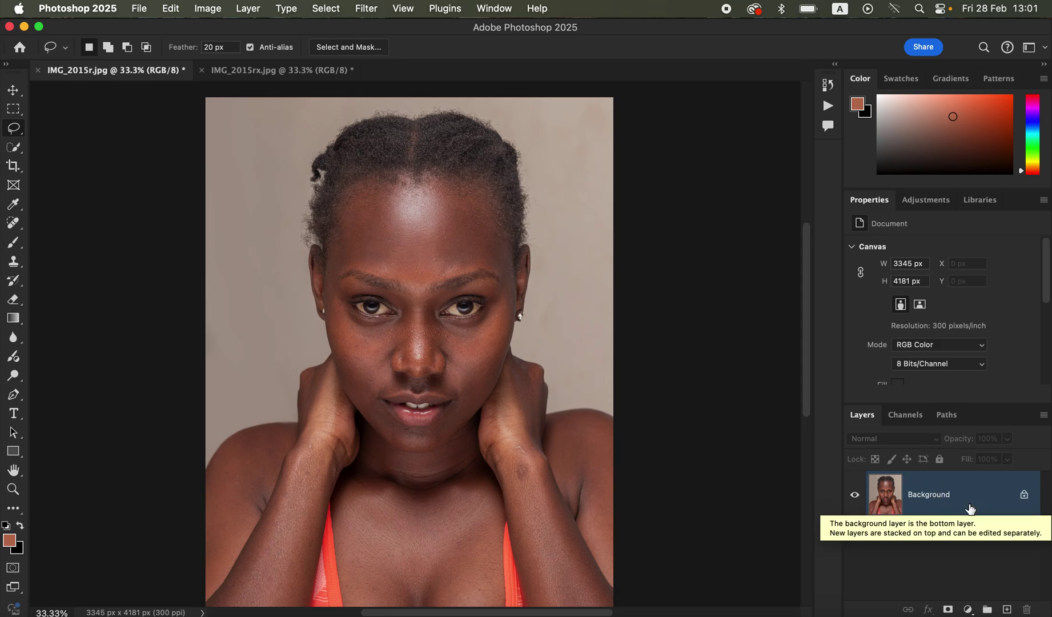
Step: Duplicate the Background as Layer 1 and select the woman with Select > Subject
{"action": "key", "text": "super+j"}
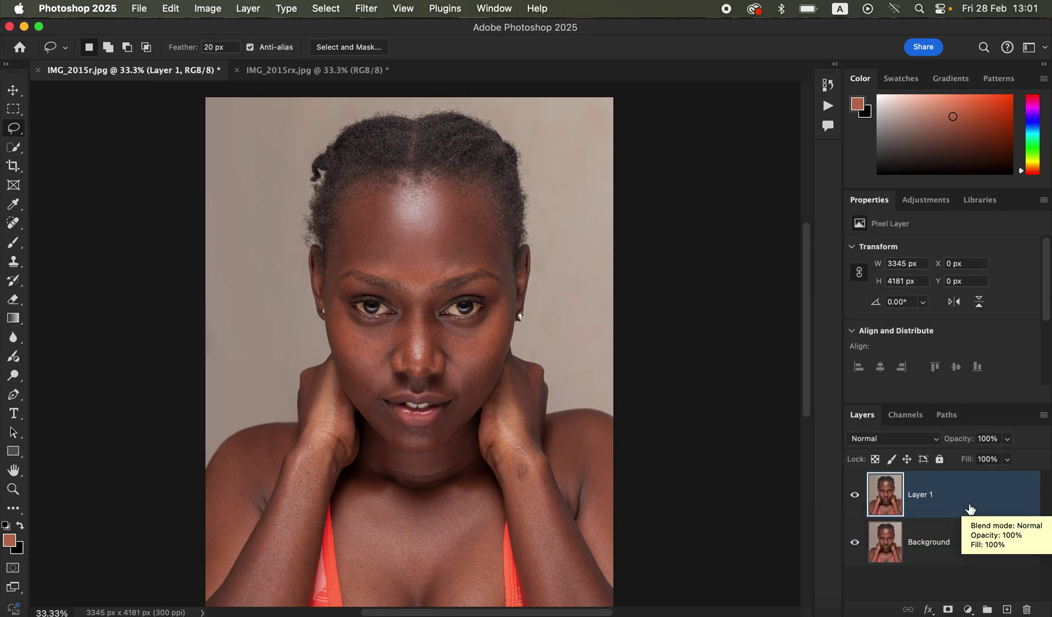
{"action": "left_click", "coordinate": [328, 8]}
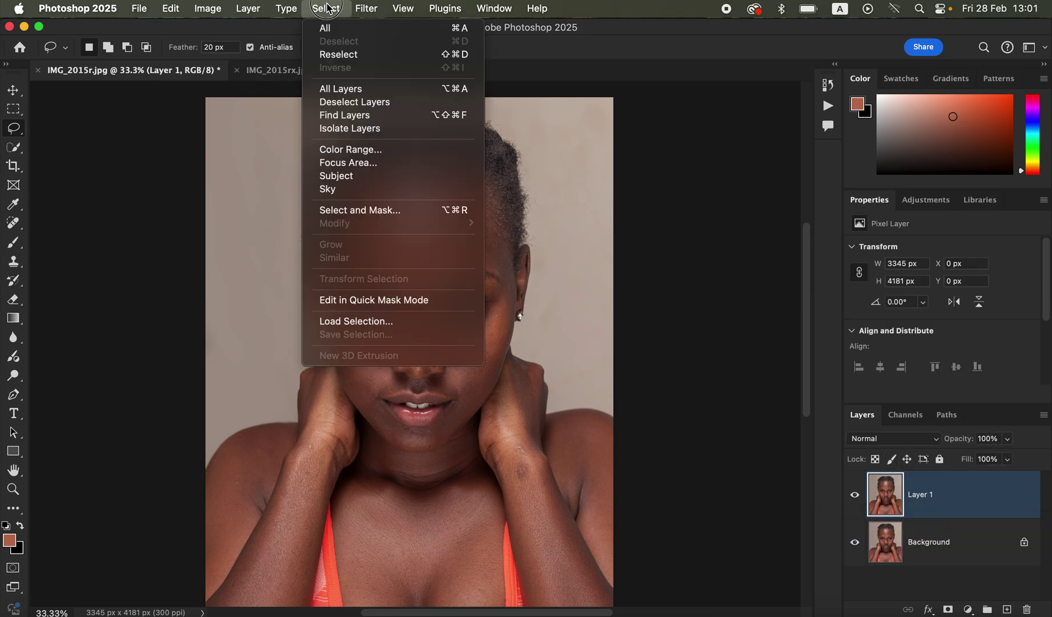
{"action": "left_click", "coordinate": [360, 180]}
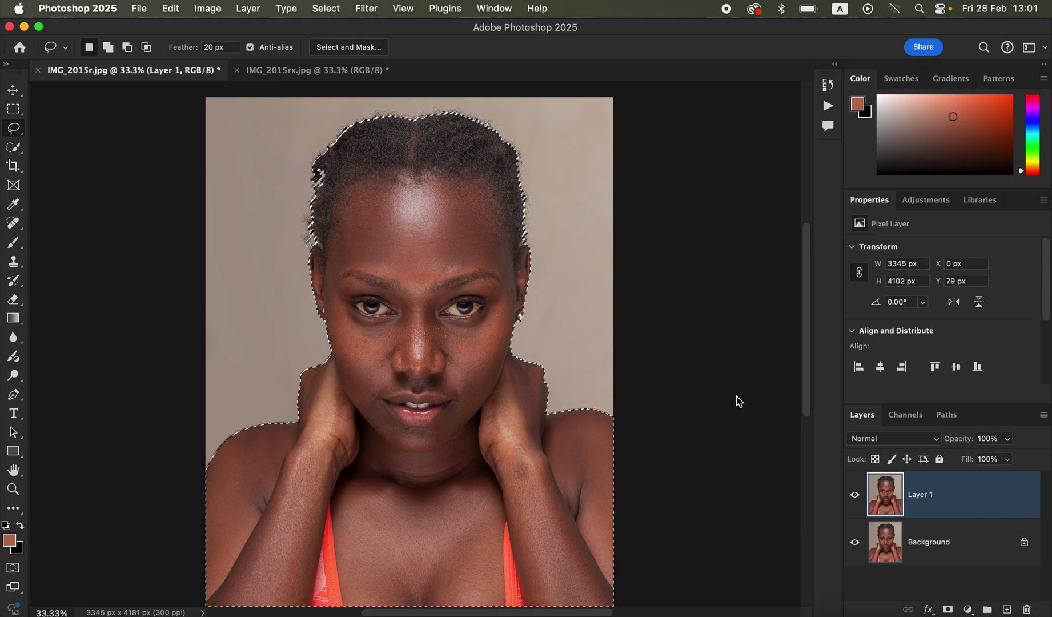
Step: Create a new empty Layer 2 and set its blend mode to Color
{"action": "left_click", "coordinate": [1006, 609]}
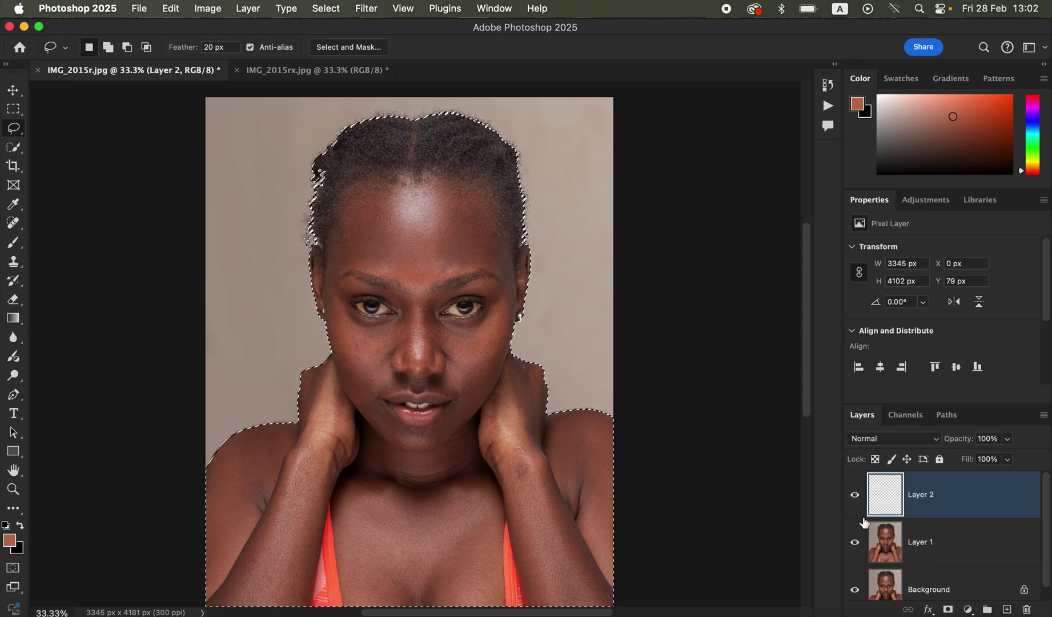
{"action": "left_click", "coordinate": [889, 448]}
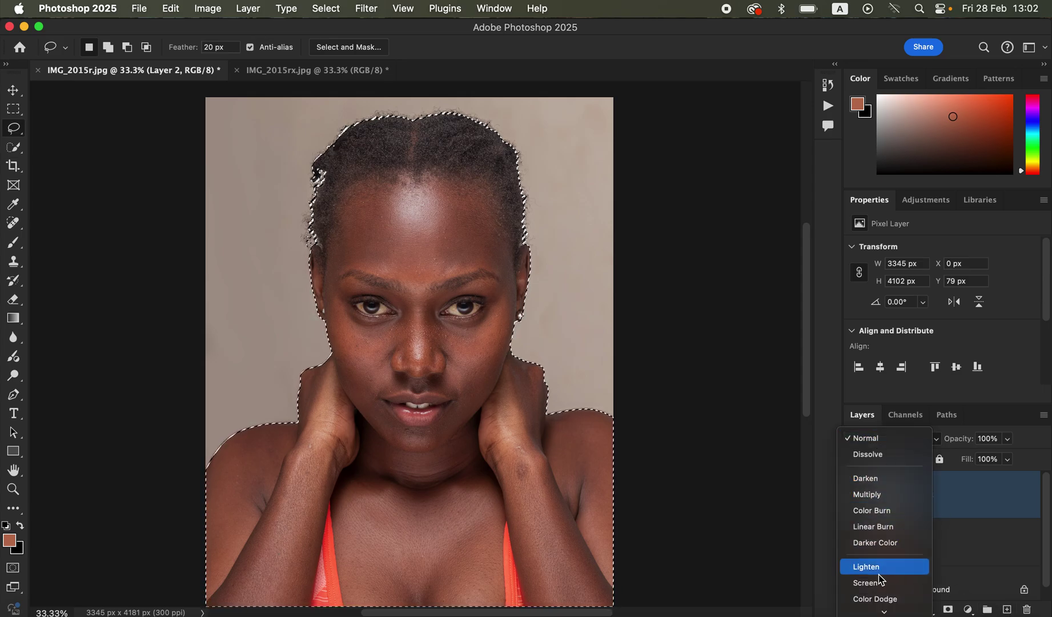
{"action": "scroll", "coordinate": [884, 457], "scroll_direction": "down", "scroll_amount": 3}
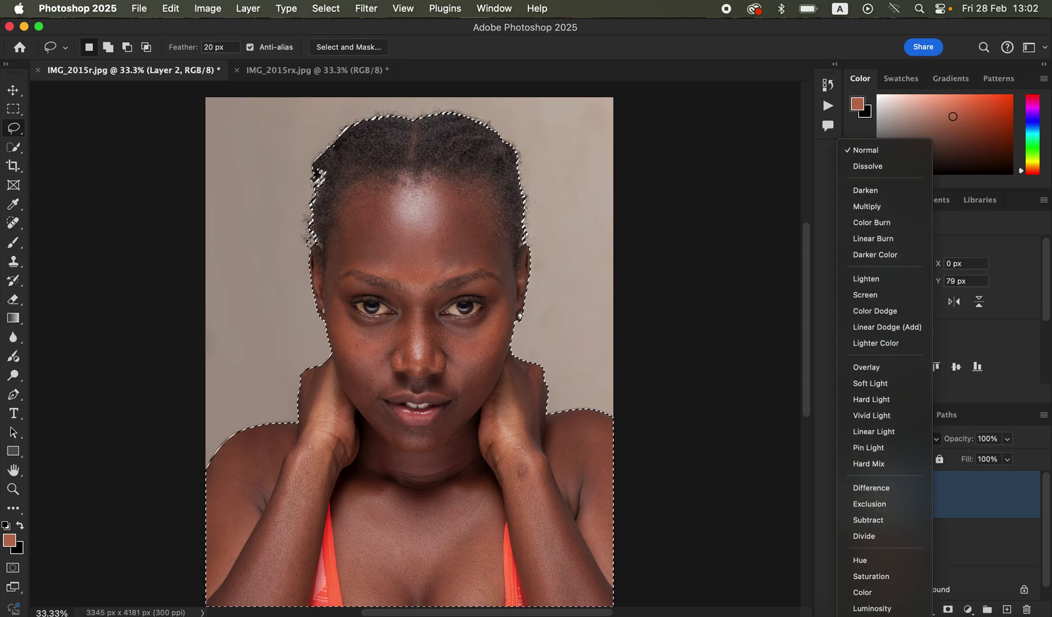
{"action": "left_click", "coordinate": [873, 593]}
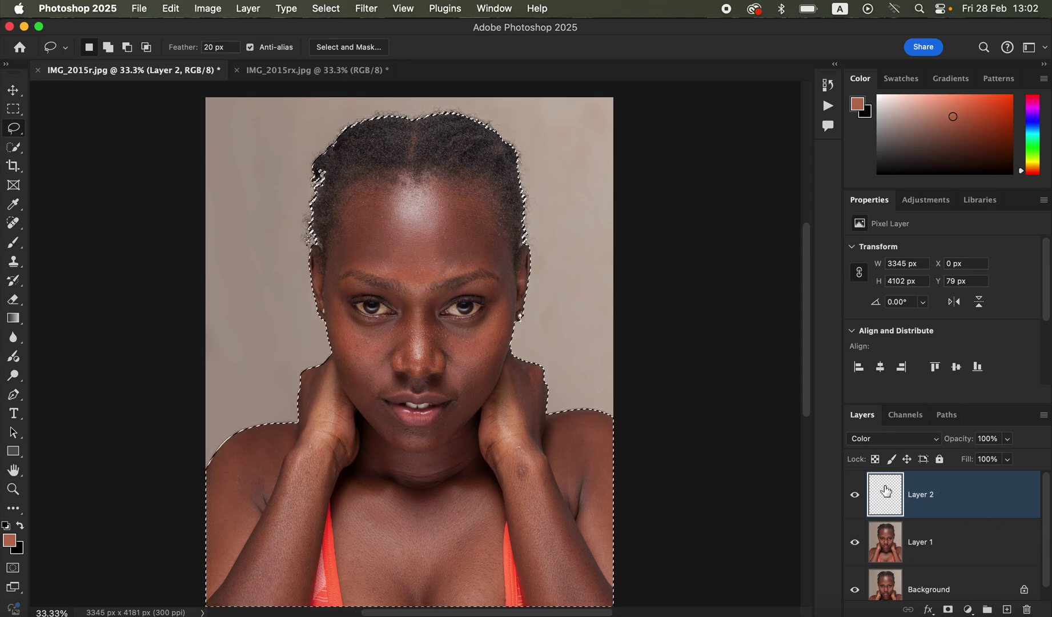
Step: Choose the regular Brush tool and confirm its soft round 300 px preset
{"action": "left_click", "coordinate": [12, 243]}
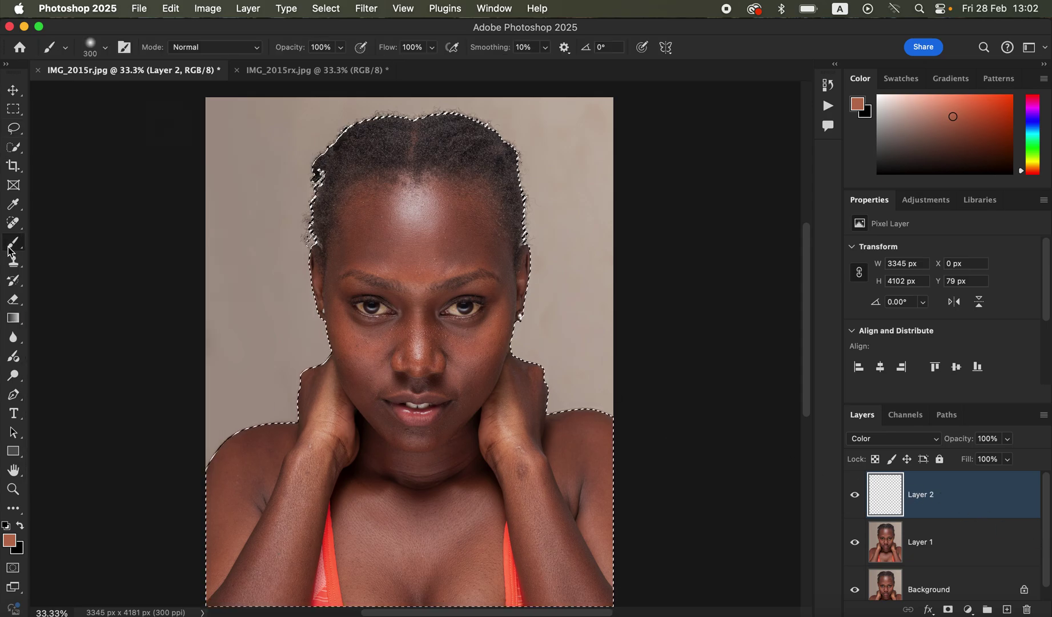
{"action": "right_click", "coordinate": [11, 250]}
{"action": "left_click", "coordinate": [62, 238]}
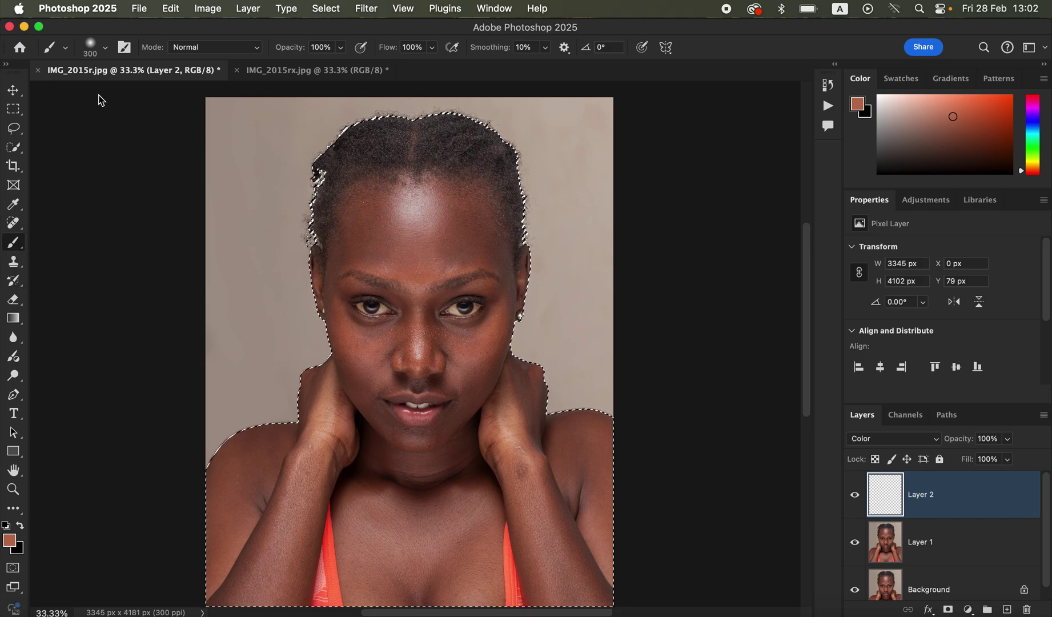
{"action": "left_click", "coordinate": [106, 49]}
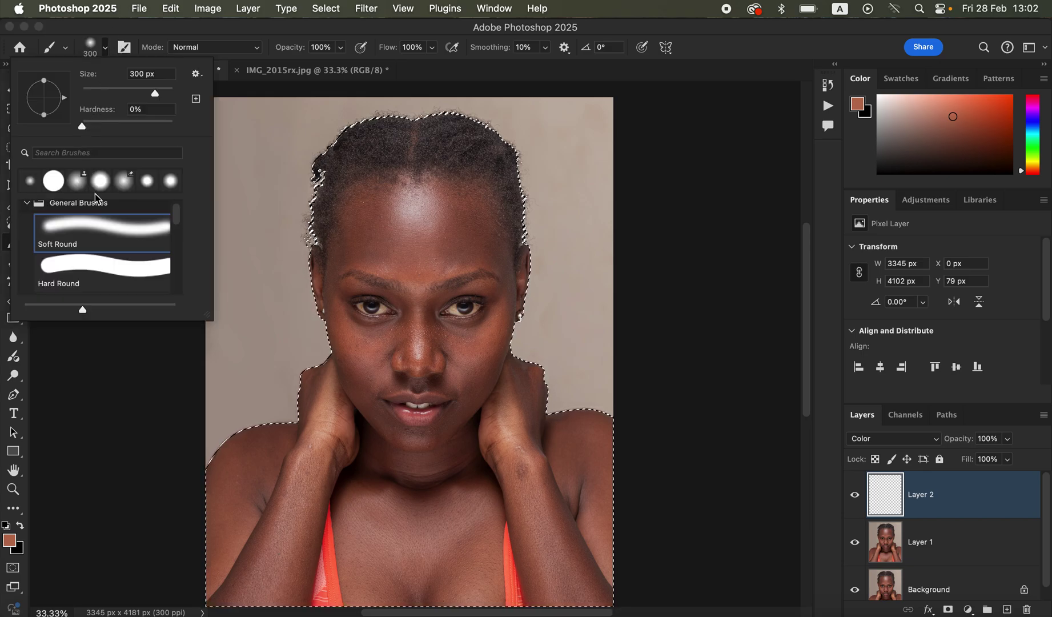
{"action": "left_click", "coordinate": [101, 50]}
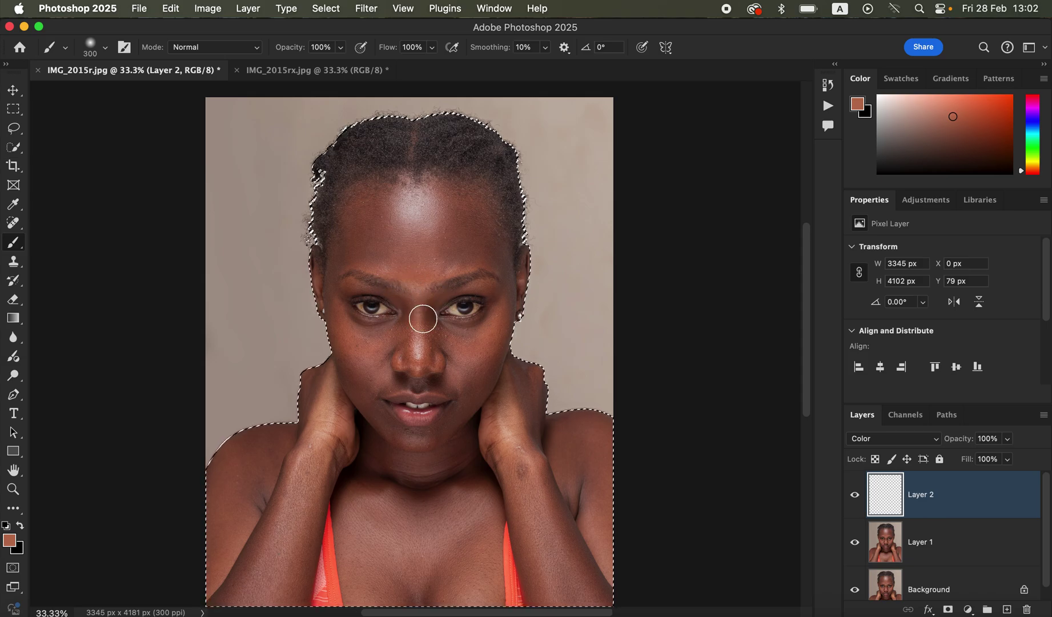
Step: Sample a warm skin tone from the forehead brow as the foreground colour
{"action": "key", "text": "super+equal"}
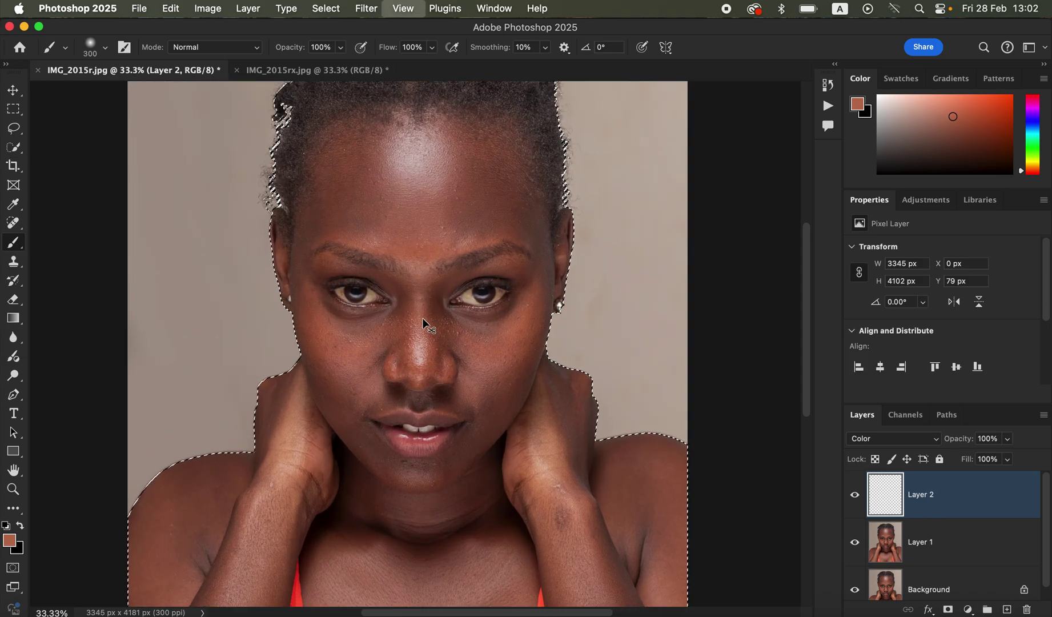
{"action": "key", "text": "super+equal"}
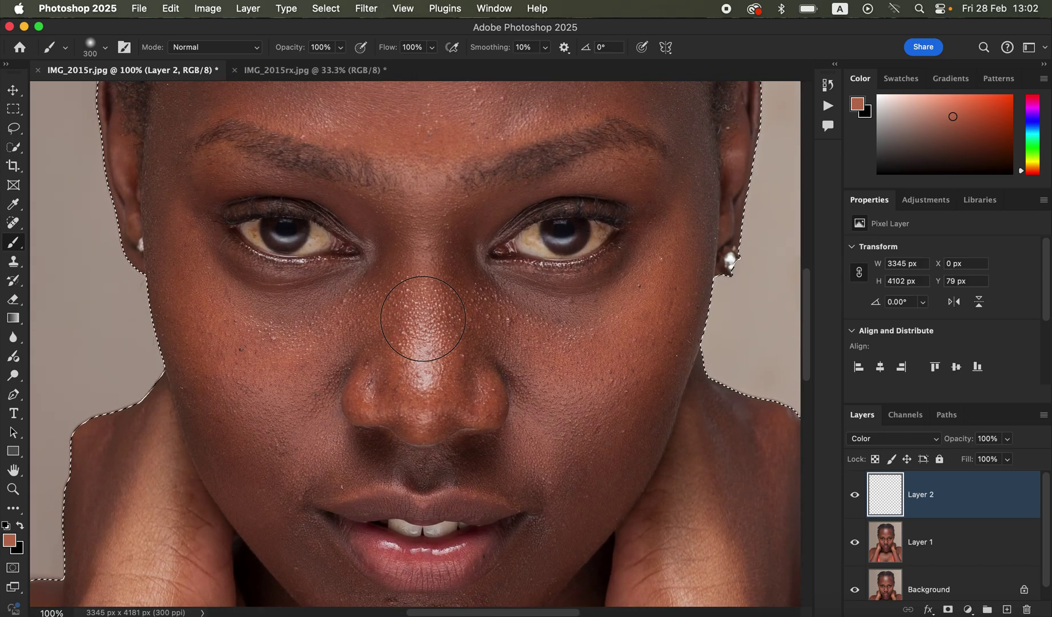
{"action": "left_click", "coordinate": [453, 153], "text": "alt"}
{"action": "left_click", "coordinate": [454, 153], "text": "alt"}
{"action": "left_click", "coordinate": [454, 153], "text": "alt"}
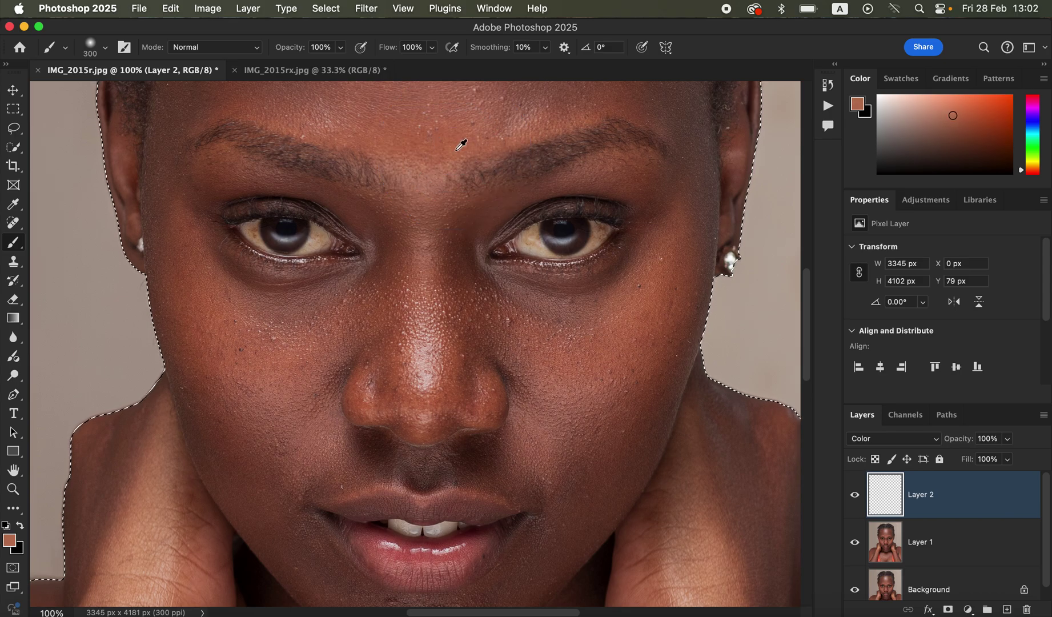
{"action": "left_click", "coordinate": [455, 148], "text": "alt"}
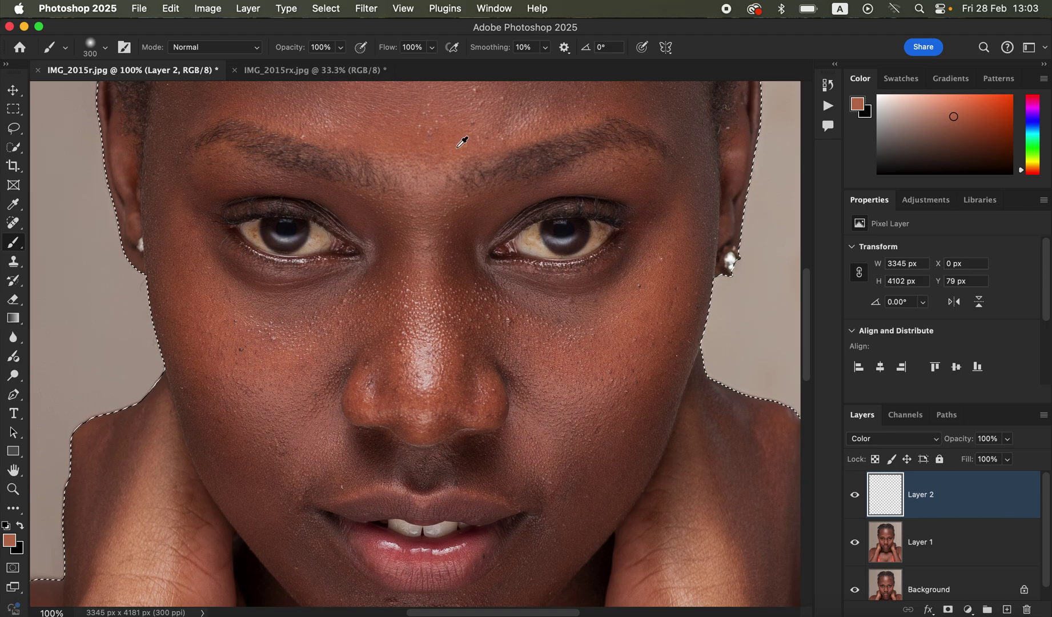
{"action": "left_click", "coordinate": [457, 146], "text": "alt"}
{"action": "left_click_drag", "start_coordinate": [457, 146], "coordinate": [454, 137]}
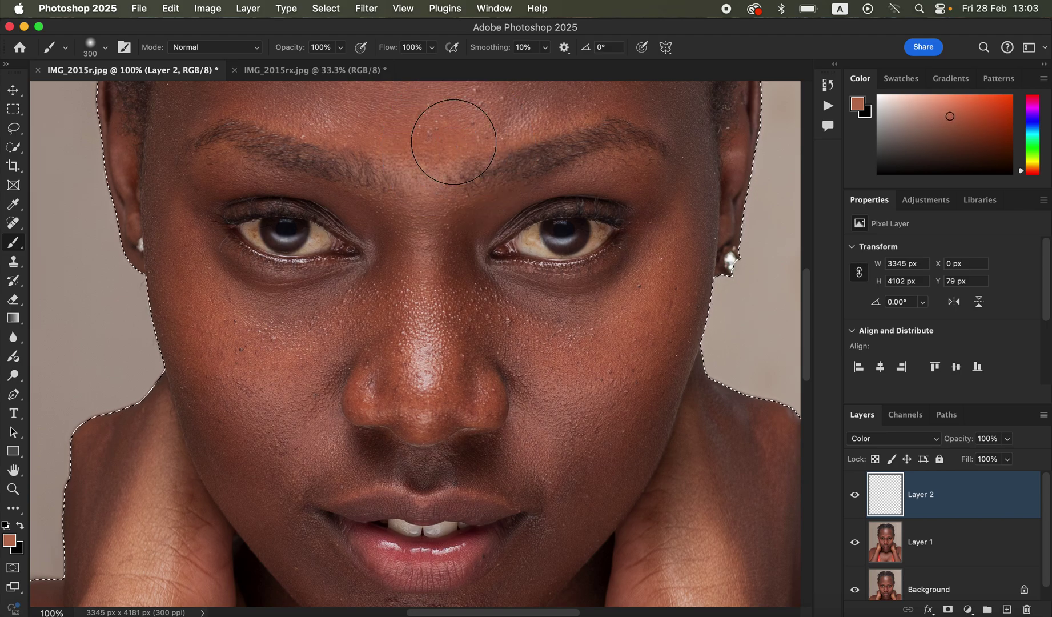
{"action": "key", "text": "super+minus"}
{"action": "key", "text": "super+minus"}
{"action": "key", "text": "super+minus"}
{"action": "key", "text": "super+minus"}
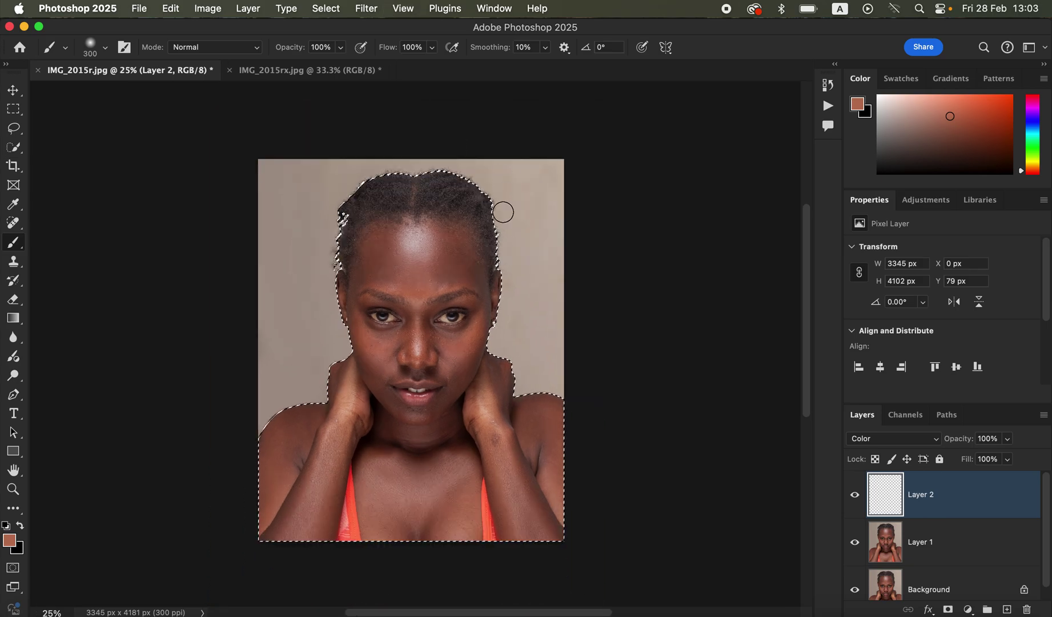
Step: Paint the skin tone over the face at 800 px and along the forearm to the shoulder at 300 px
{"action": "key", "text": "bracketright"}
{"action": "key", "text": "bracketright"}
{"action": "key", "text": "bracketright"}
{"action": "key", "text": "bracketright"}
{"action": "key", "text": "bracketright"}
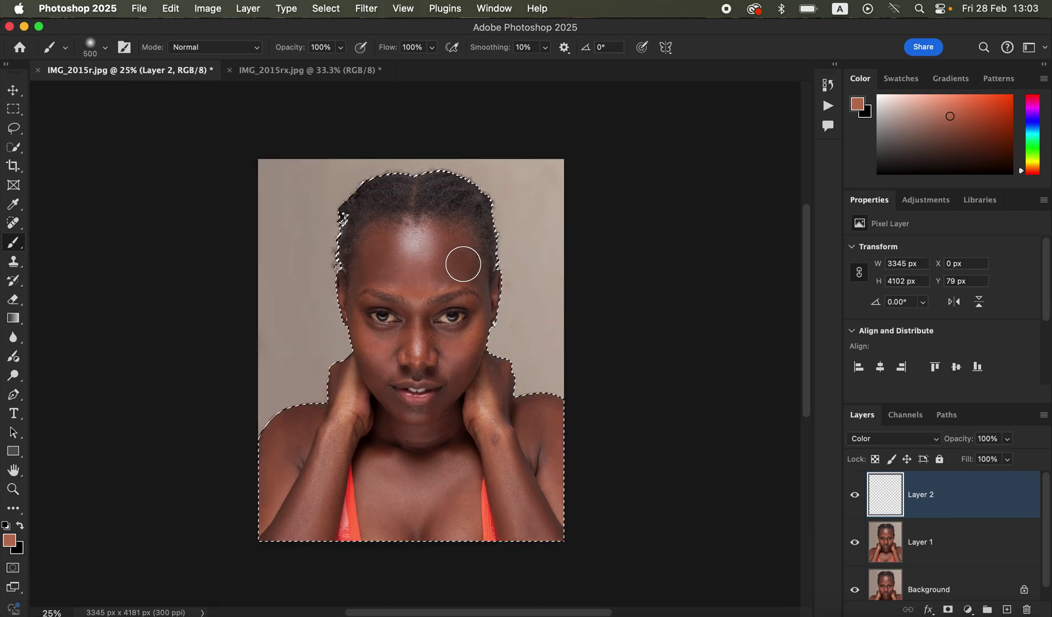
{"action": "mouse_move", "coordinate": [423, 261]}
{"action": "left_mouse_down"}
{"action": "mouse_move", "coordinate": [394, 259]}
{"action": "mouse_move", "coordinate": [421, 261]}
{"action": "mouse_move", "coordinate": [414, 336]}
{"action": "mouse_move", "coordinate": [401, 346]}
{"action": "mouse_move", "coordinate": [442, 351]}
{"action": "mouse_move", "coordinate": [452, 388]}
{"action": "mouse_move", "coordinate": [447, 429]}
{"action": "mouse_move", "coordinate": [399, 490]}
{"action": "mouse_move", "coordinate": [412, 488]}
{"action": "mouse_move", "coordinate": [436, 519]}
{"action": "mouse_move", "coordinate": [462, 442]}
{"action": "mouse_move", "coordinate": [488, 426]}
{"action": "mouse_move", "coordinate": [479, 373]}
{"action": "mouse_move", "coordinate": [520, 467]}
{"action": "mouse_move", "coordinate": [518, 455]}
{"action": "mouse_move", "coordinate": [542, 468]}
{"action": "mouse_move", "coordinate": [539, 430]}
{"action": "mouse_move", "coordinate": [547, 444]}
{"action": "mouse_move", "coordinate": [538, 430]}
{"action": "mouse_move", "coordinate": [539, 529]}
{"action": "mouse_move", "coordinate": [501, 424]}
{"action": "mouse_move", "coordinate": [406, 445]}
{"action": "left_mouse_up"}
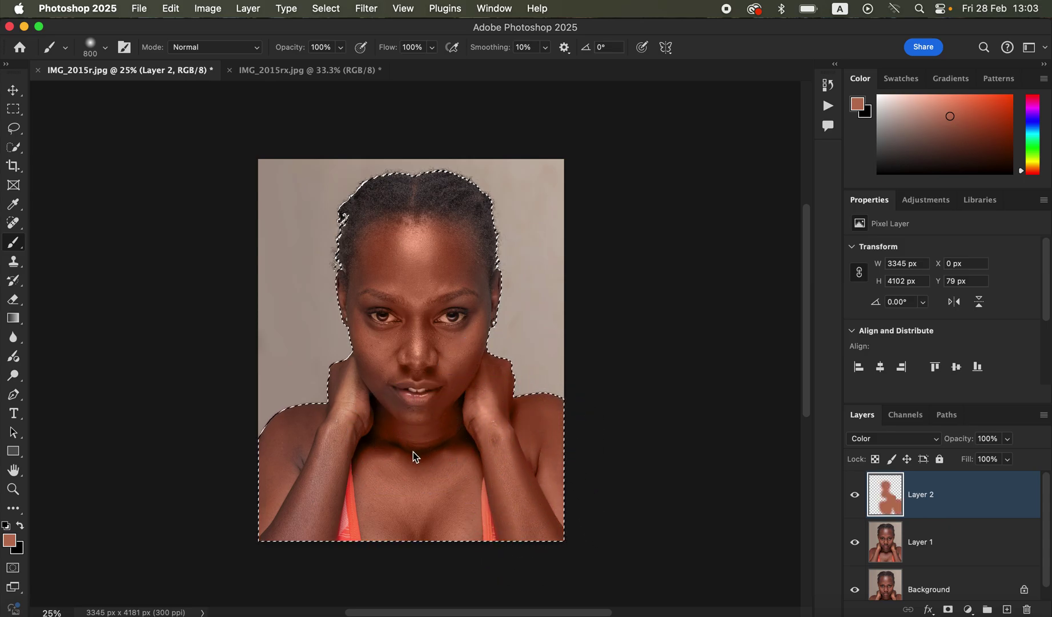
{"action": "key", "text": "bracketleft"}
{"action": "key", "text": "bracketleft"}
{"action": "key", "text": "bracketleft"}
{"action": "key", "text": "bracketleft"}
{"action": "key", "text": "bracketleft"}
{"action": "mouse_move", "coordinate": [331, 426]}
{"action": "left_mouse_down"}
{"action": "mouse_move", "coordinate": [322, 482]}
{"action": "mouse_move", "coordinate": [310, 449]}
{"action": "mouse_move", "coordinate": [285, 461]}
{"action": "mouse_move", "coordinate": [284, 436]}
{"action": "mouse_move", "coordinate": [322, 415]}
{"action": "mouse_move", "coordinate": [286, 428]}
{"action": "mouse_move", "coordinate": [295, 515]}
{"action": "mouse_move", "coordinate": [266, 540]}
{"action": "mouse_move", "coordinate": [277, 546]}
{"action": "mouse_move", "coordinate": [318, 511]}
{"action": "mouse_move", "coordinate": [352, 413]}
{"action": "mouse_move", "coordinate": [339, 366]}
{"action": "mouse_move", "coordinate": [370, 347]}
{"action": "mouse_move", "coordinate": [351, 296]}
{"action": "mouse_move", "coordinate": [368, 258]}
{"action": "mouse_move", "coordinate": [403, 280]}
{"action": "mouse_move", "coordinate": [418, 319]}
{"action": "mouse_move", "coordinate": [433, 281]}
{"action": "mouse_move", "coordinate": [467, 267]}
{"action": "mouse_move", "coordinate": [485, 304]}
{"action": "mouse_move", "coordinate": [476, 328]}
{"action": "mouse_move", "coordinate": [378, 371]}
{"action": "mouse_move", "coordinate": [385, 404]}
{"action": "mouse_move", "coordinate": [406, 425]}
{"action": "mouse_move", "coordinate": [381, 397]}
{"action": "mouse_move", "coordinate": [378, 411]}
{"action": "mouse_move", "coordinate": [365, 403]}
{"action": "mouse_move", "coordinate": [320, 424]}
{"action": "mouse_move", "coordinate": [279, 519]}
{"action": "mouse_move", "coordinate": [311, 534]}
{"action": "mouse_move", "coordinate": [355, 424]}
{"action": "mouse_move", "coordinate": [397, 444]}
{"action": "mouse_move", "coordinate": [413, 502]}
{"action": "mouse_move", "coordinate": [386, 498]}
{"action": "mouse_move", "coordinate": [372, 510]}
{"action": "mouse_move", "coordinate": [407, 531]}
{"action": "mouse_move", "coordinate": [447, 504]}
{"action": "mouse_move", "coordinate": [450, 436]}
{"action": "mouse_move", "coordinate": [475, 395]}
{"action": "mouse_move", "coordinate": [549, 510]}
{"action": "mouse_move", "coordinate": [458, 361]}
{"action": "mouse_move", "coordinate": [430, 349]}
{"action": "mouse_move", "coordinate": [400, 365]}
{"action": "left_mouse_up"}
{"action": "key", "text": "super+equal"}
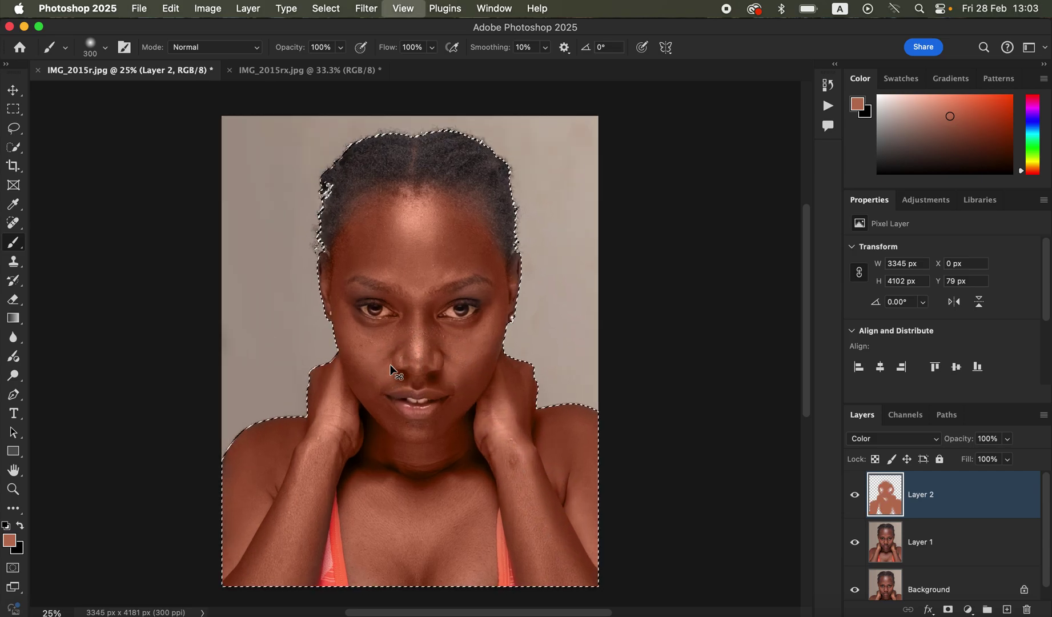
{"action": "key", "text": "bracketleft"}
{"action": "key", "text": "bracketleft"}
{"action": "key", "text": "bracketleft"}
{"action": "key", "text": "bracketleft"}
{"action": "key", "text": "bracketleft"}
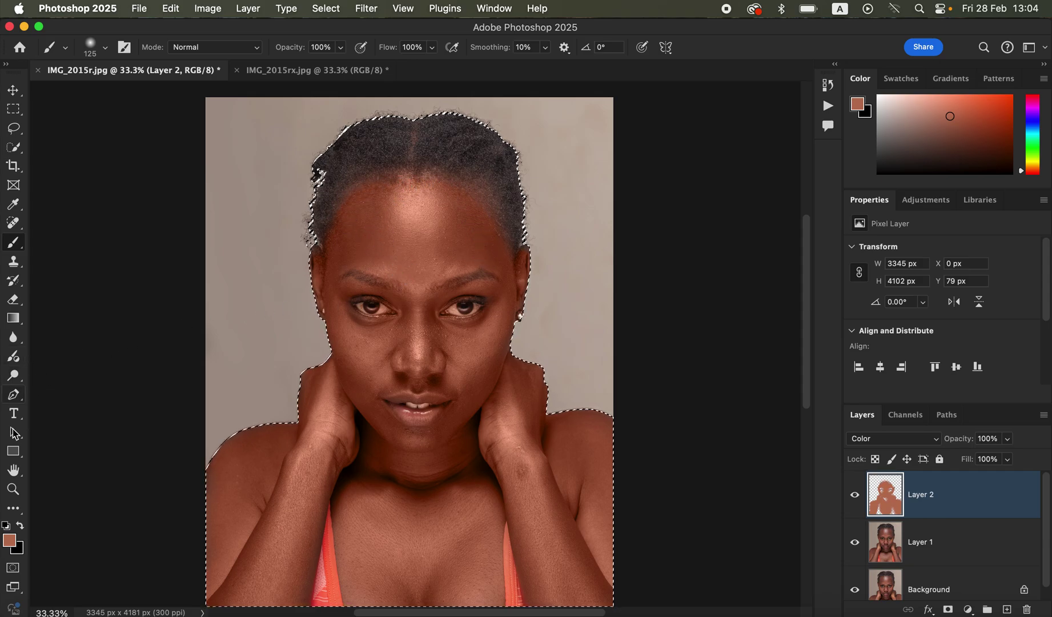
Step: Erase the skin tint from both irises on Layer 2
{"action": "left_click", "coordinate": [13, 298]}
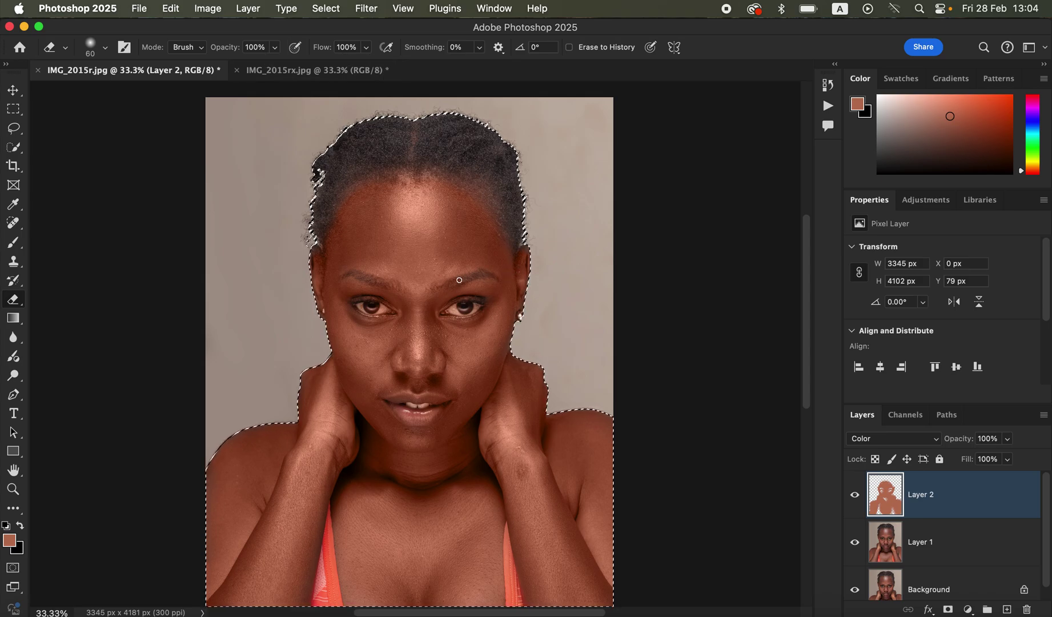
{"action": "key", "text": "super+equal"}
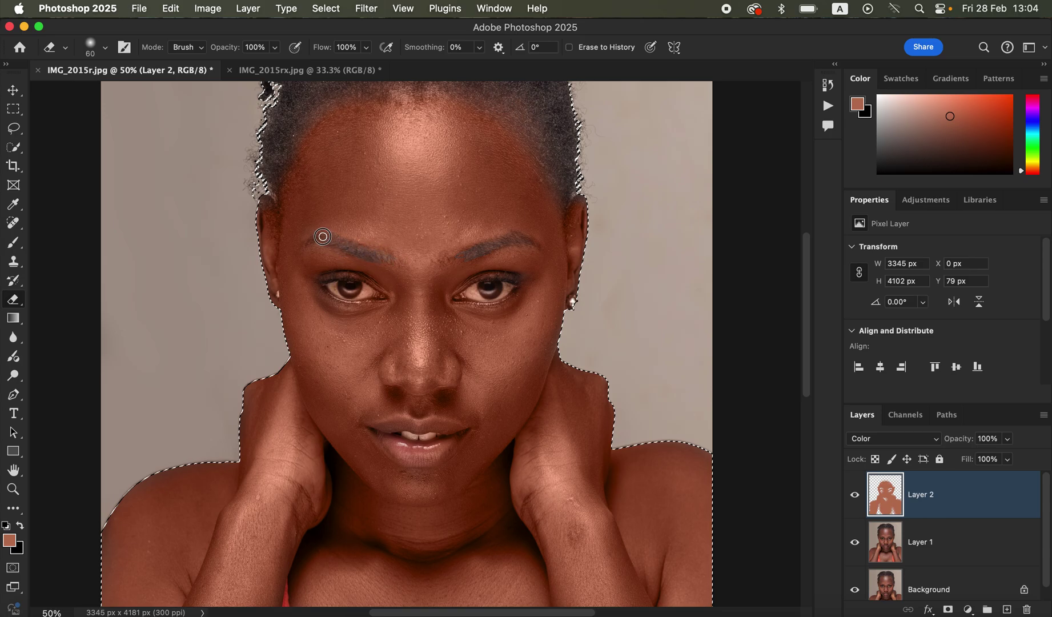
{"action": "mouse_move", "coordinate": [344, 290]}
{"action": "left_mouse_down"}
{"action": "mouse_move", "coordinate": [369, 296]}
{"action": "mouse_move", "coordinate": [336, 286]}
{"action": "mouse_move", "coordinate": [370, 294]}
{"action": "mouse_move", "coordinate": [345, 284]}
{"action": "left_mouse_up"}
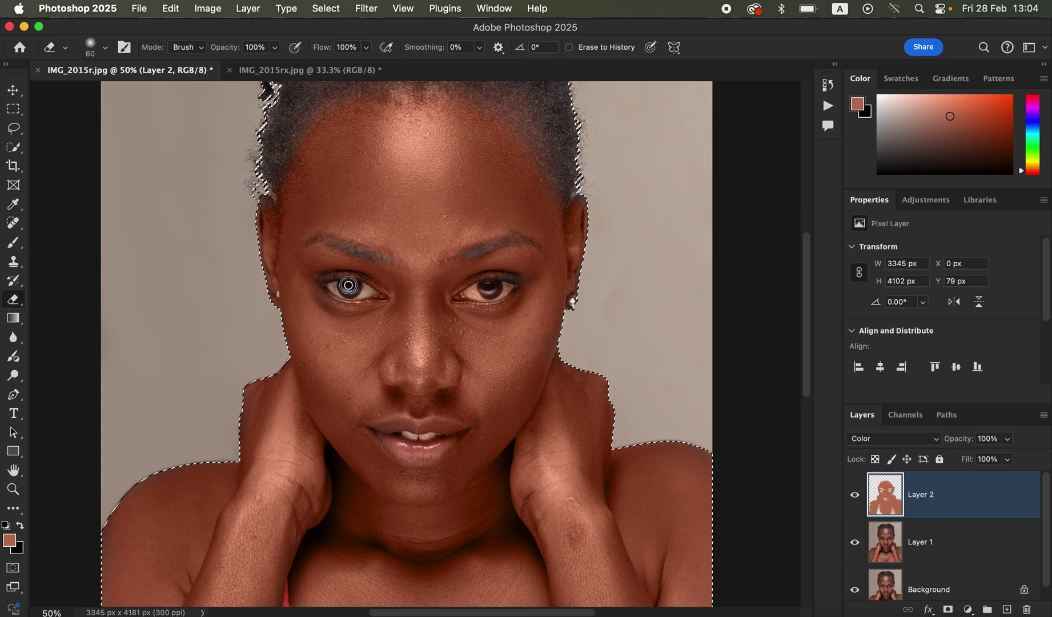
{"action": "mouse_move", "coordinate": [483, 289]}
{"action": "left_mouse_down"}
{"action": "mouse_move", "coordinate": [511, 288]}
{"action": "mouse_move", "coordinate": [492, 287]}
{"action": "mouse_move", "coordinate": [498, 304]}
{"action": "left_mouse_up"}
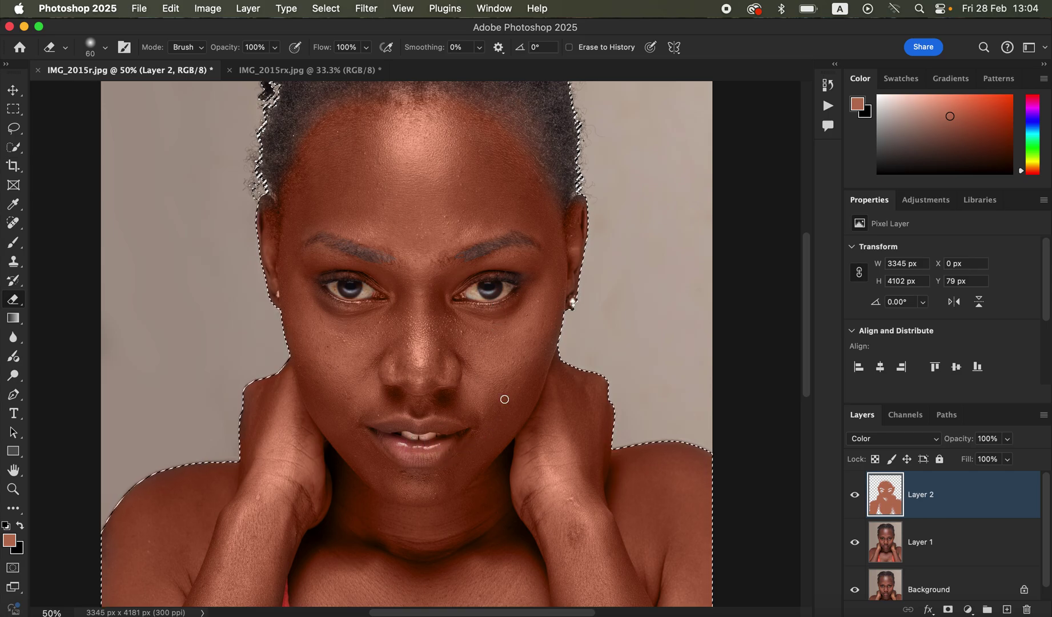
{"action": "key", "text": "super+minus"}
{"action": "key", "text": "super+minus"}
{"action": "key", "text": "super+minus"}
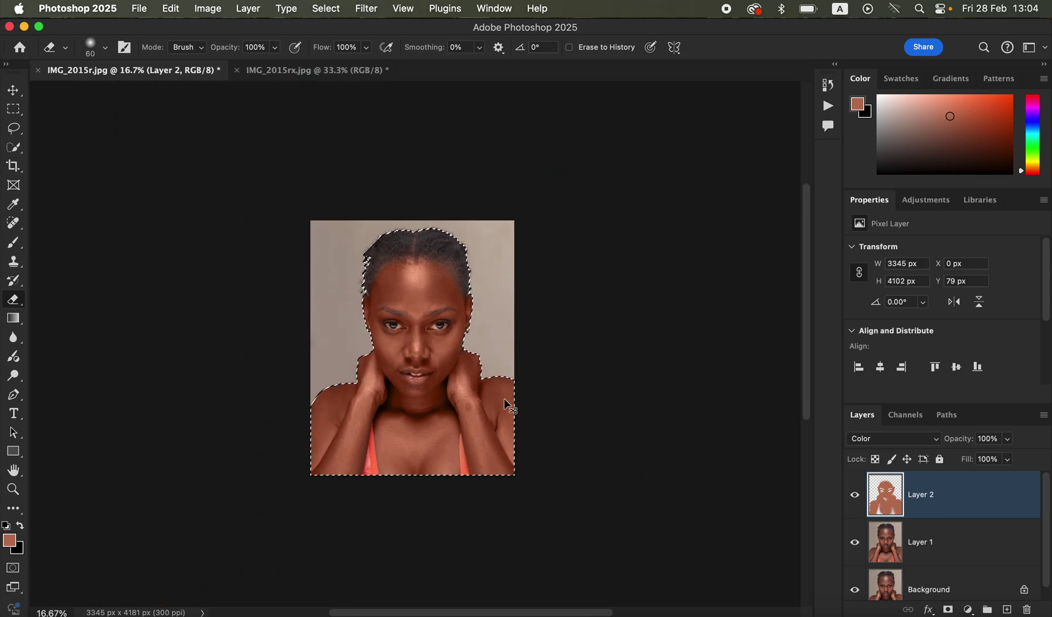
{"action": "key", "text": "super+plus"}
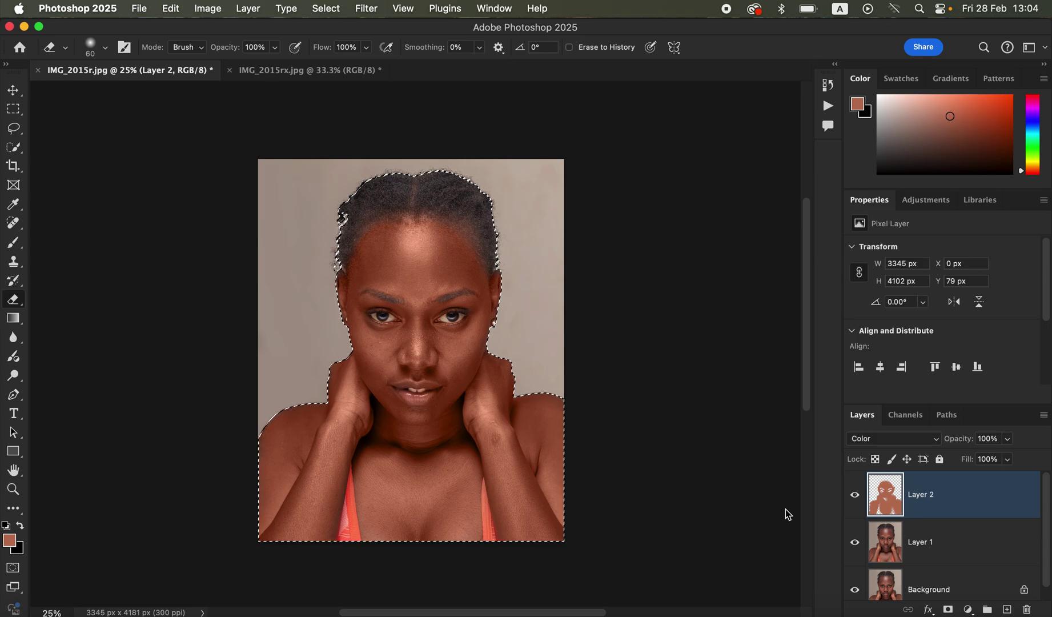
Step: Lower Layer 2's opacity to 64% and toggle its visibility to compare before and after
{"action": "left_click", "coordinate": [1008, 439]}
{"action": "left_click_drag", "start_coordinate": [1007, 457], "coordinate": [986, 461]}
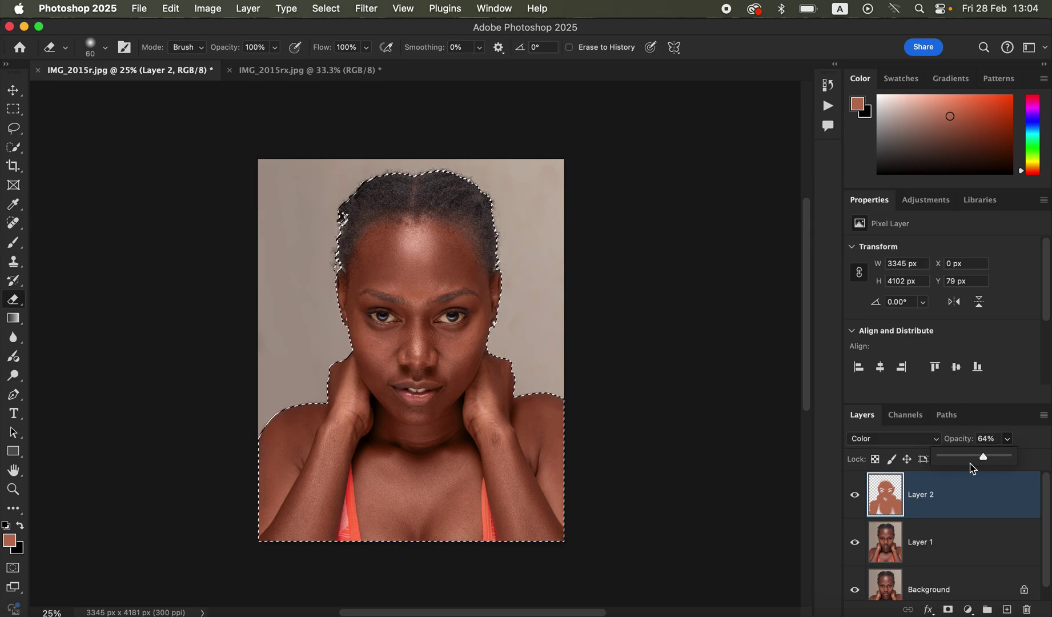
{"action": "left_click", "coordinate": [854, 497]}
{"action": "left_click", "coordinate": [855, 496]}
{"action": "left_click", "coordinate": [854, 497]}
{"action": "left_click", "coordinate": [854, 497]}
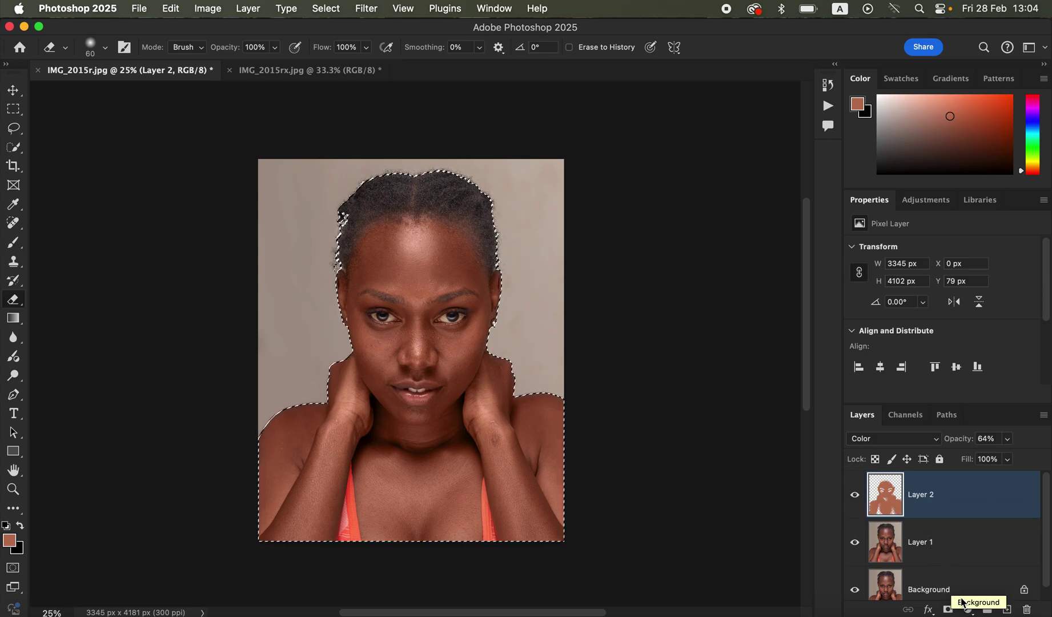
{"action": "left_click", "coordinate": [967, 608]}
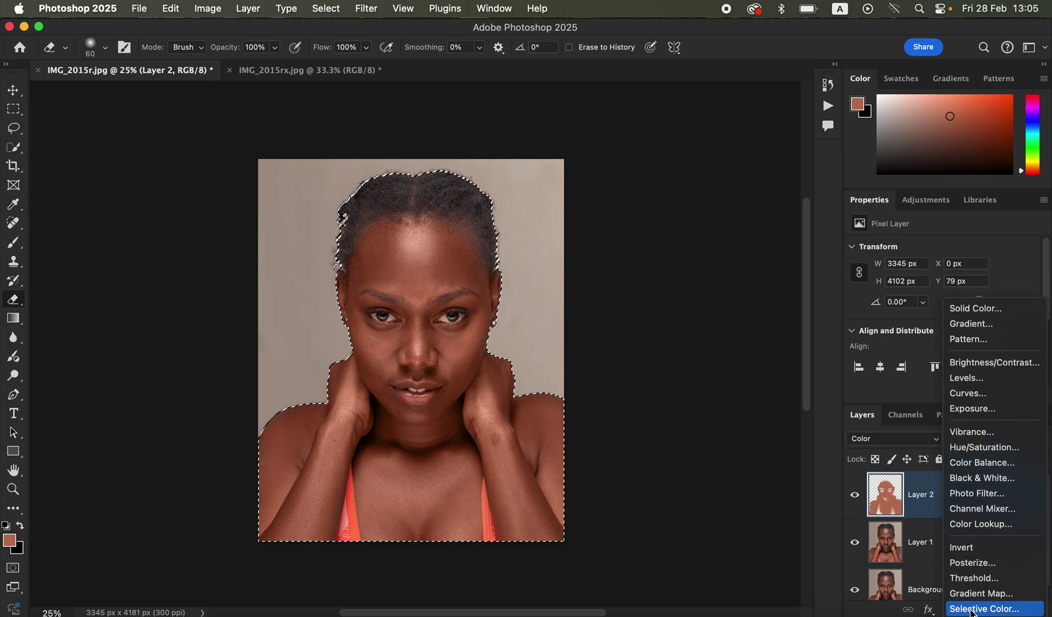
Step: Add a Hue/Saturation layer with Reds lightness at -8, then view IMG_2015rx.jpg
{"action": "left_click", "coordinate": [985, 447]}
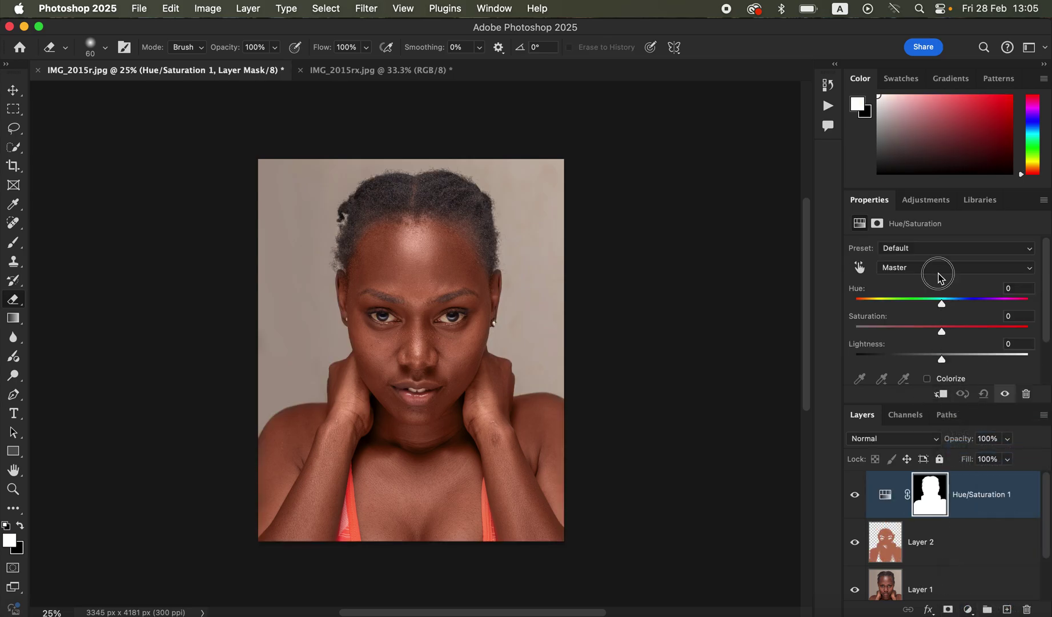
{"action": "left_click", "coordinate": [939, 270]}
{"action": "left_click", "coordinate": [931, 285]}
{"action": "mouse_move", "coordinate": [946, 359]}
{"action": "left_mouse_down"}
{"action": "mouse_move", "coordinate": [926, 364]}
{"action": "mouse_move", "coordinate": [937, 364]}
{"action": "left_mouse_up"}
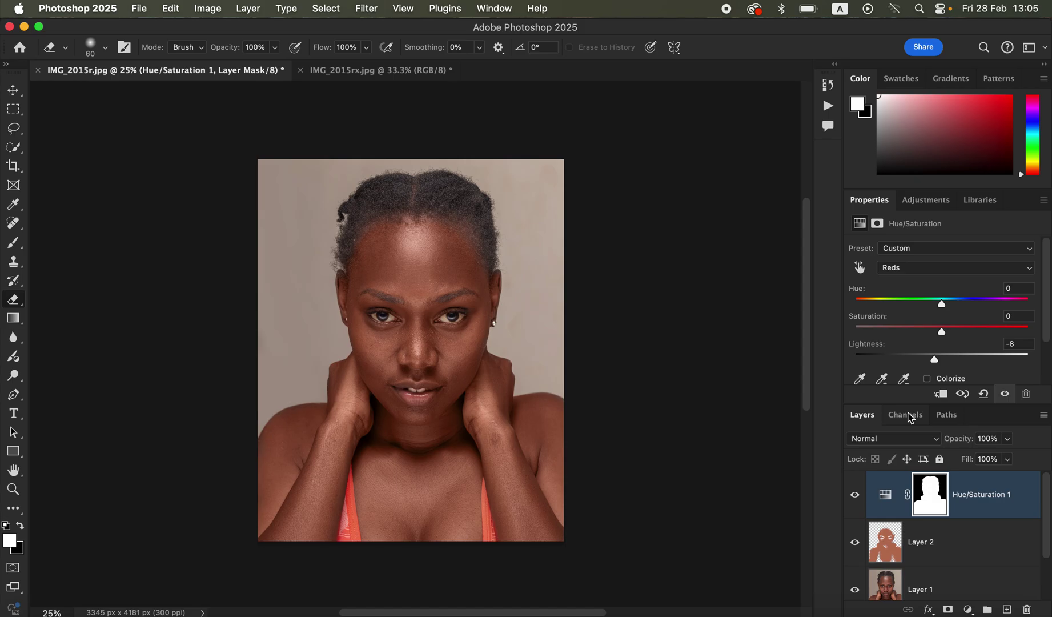
{"action": "left_click", "coordinate": [372, 71]}
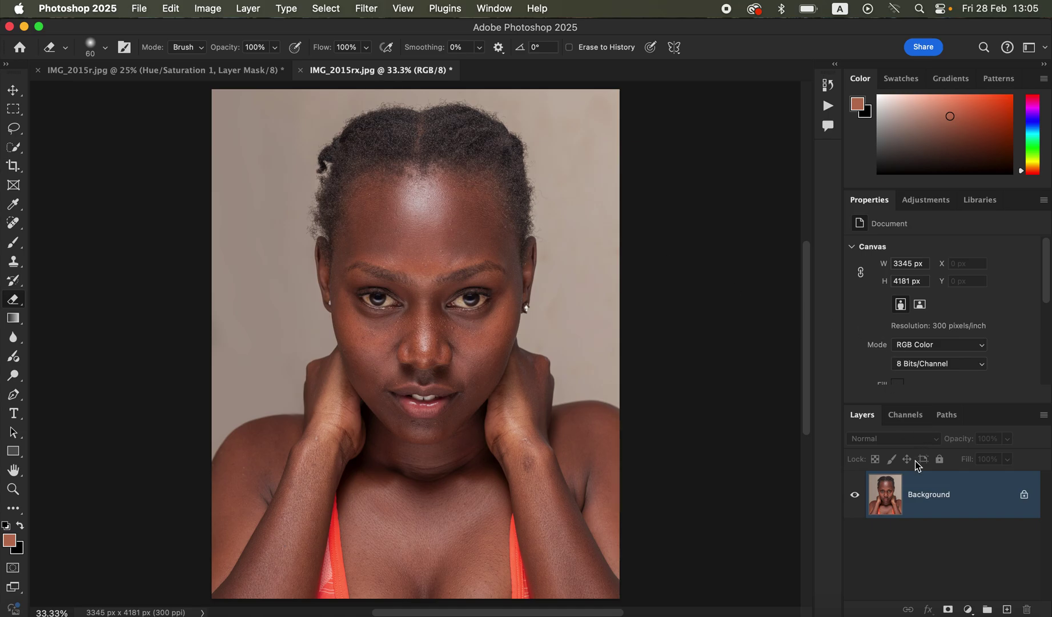
Step: Duplicate the IMG_2015rx.jpg Background as Layer 1 and add a Gradient Map layer above it
{"action": "key", "text": "super+j"}
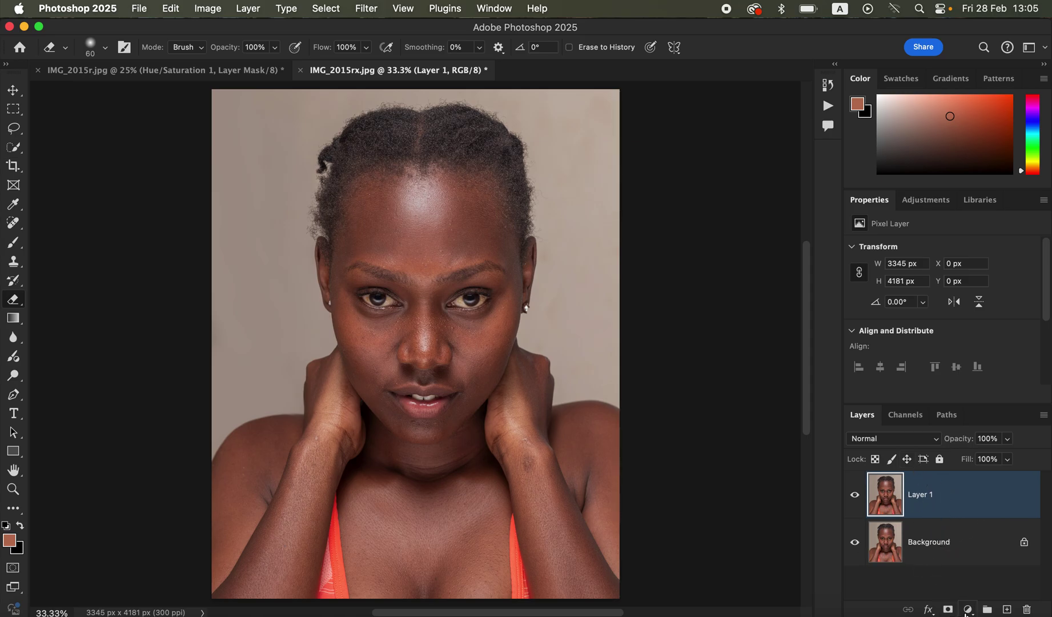
{"action": "left_click", "coordinate": [967, 610]}
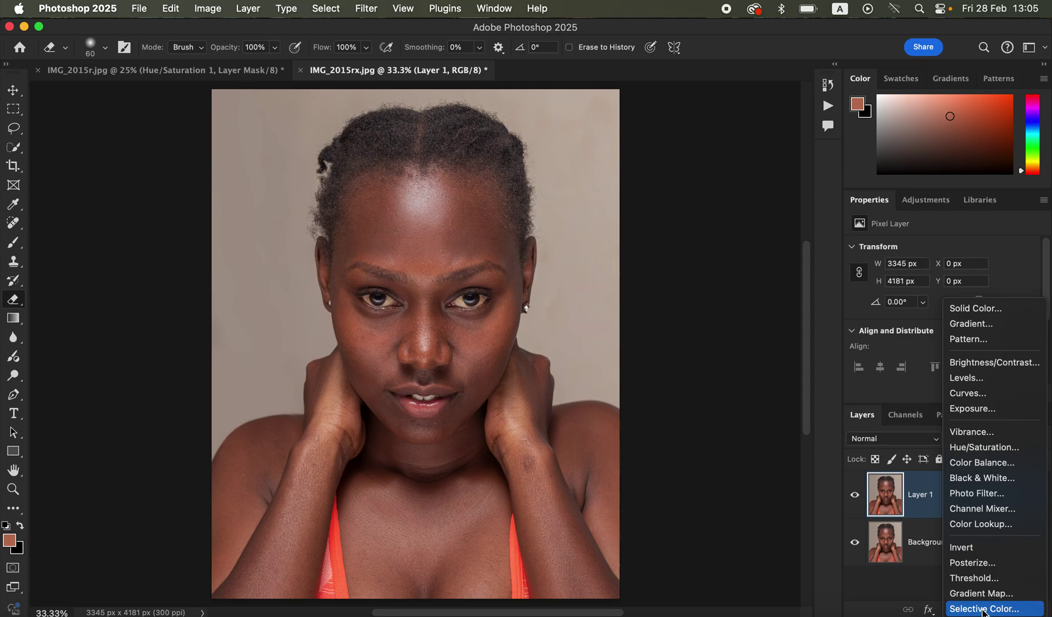
{"action": "left_click", "coordinate": [981, 594]}
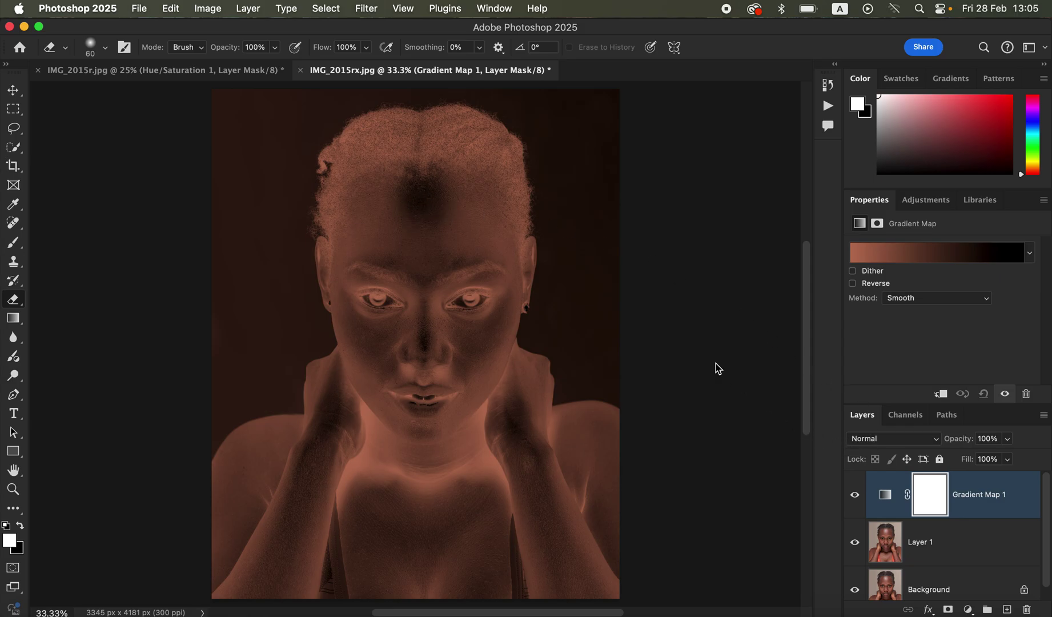
Step: Hide Gradient Map 1 and target its adjustment thumbnail rather than its mask
{"action": "left_click", "coordinate": [855, 496]}
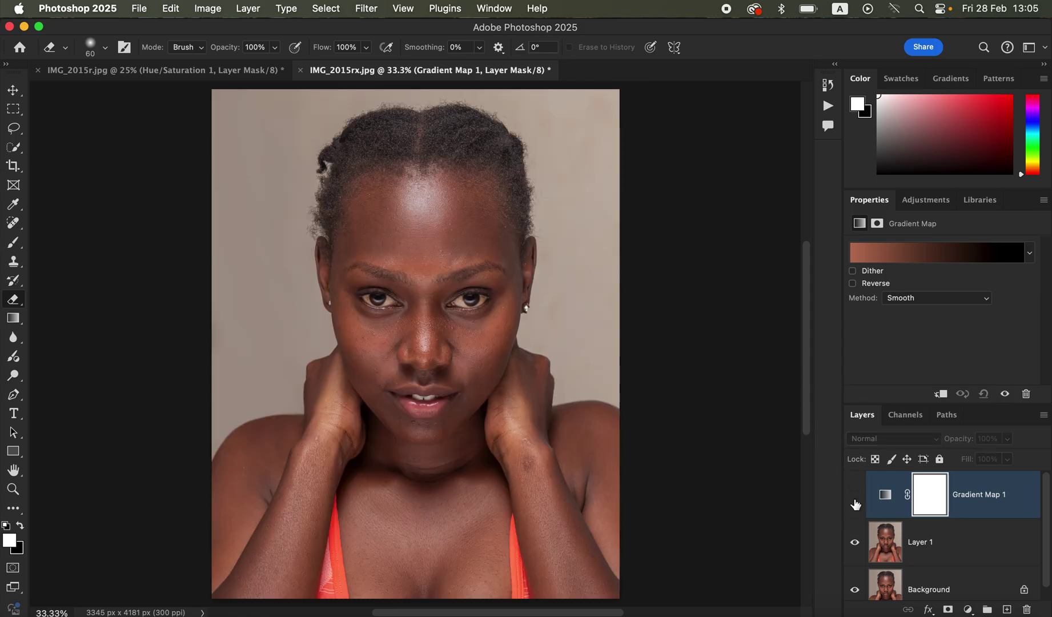
{"action": "left_click", "coordinate": [885, 499]}
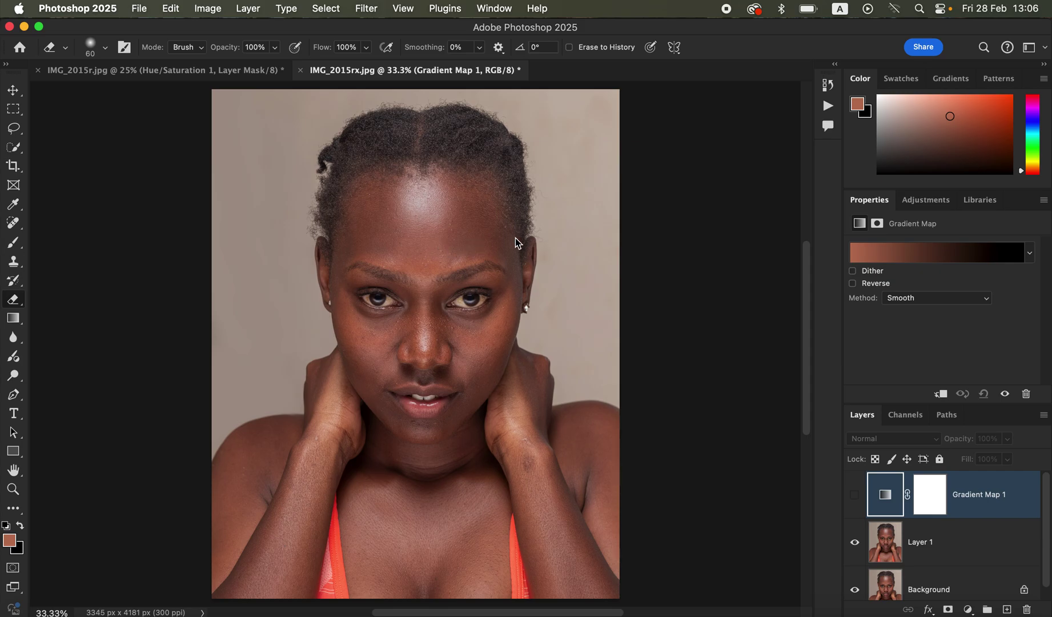
Step: Open Gradient Map 1's gradient editor with the eyedropper sampling a 5 by 5 Average of All Layers
{"action": "left_click", "coordinate": [916, 254]}
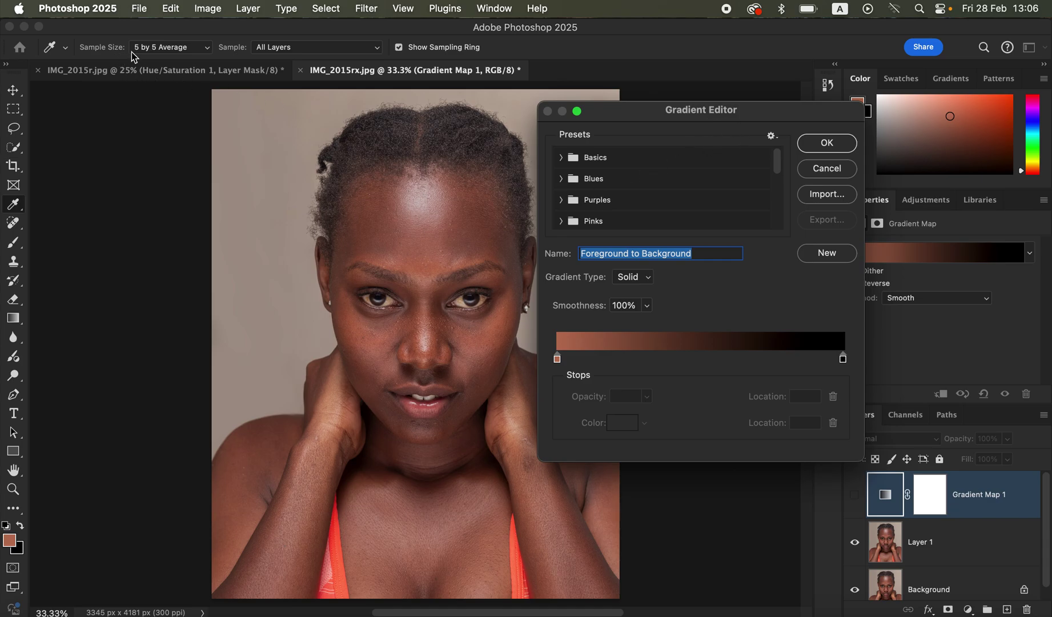
{"action": "left_click", "coordinate": [162, 49]}
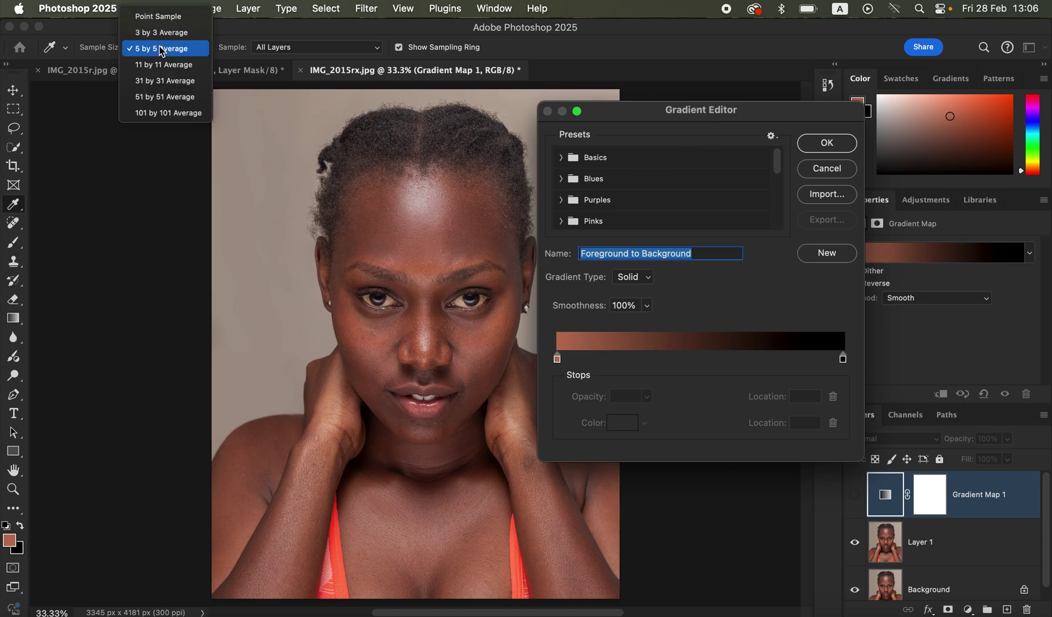
{"action": "left_click", "coordinate": [164, 51]}
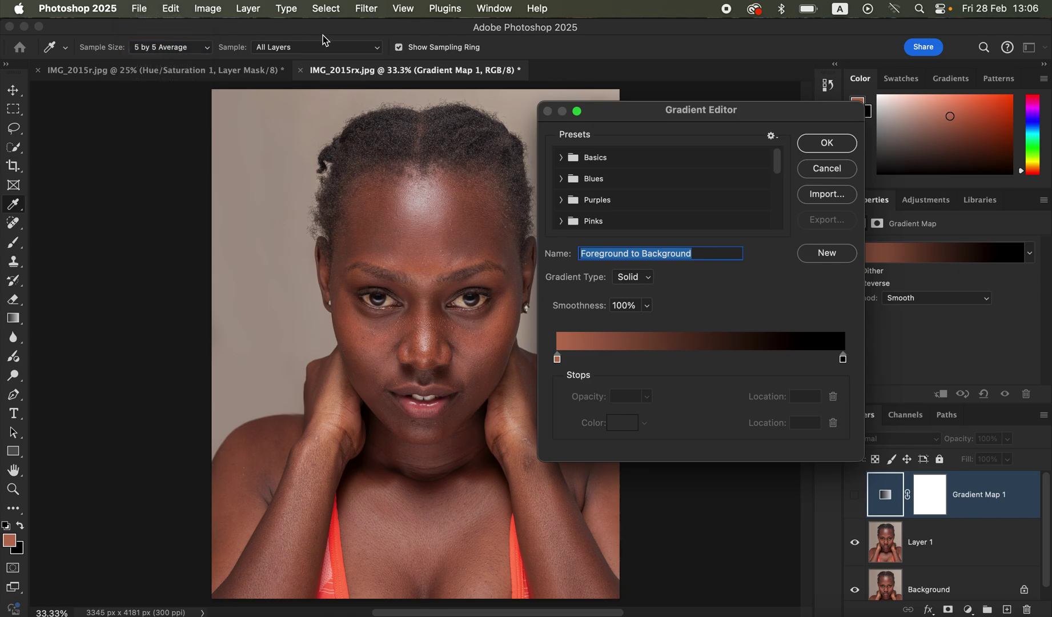
{"action": "left_click", "coordinate": [309, 47]}
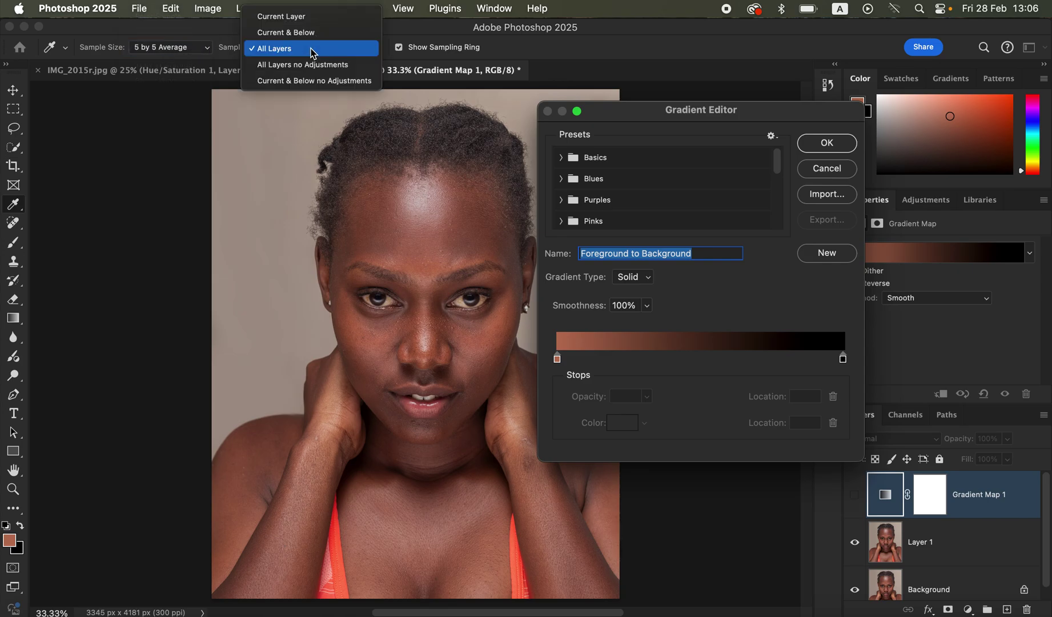
{"action": "left_click", "coordinate": [309, 49]}
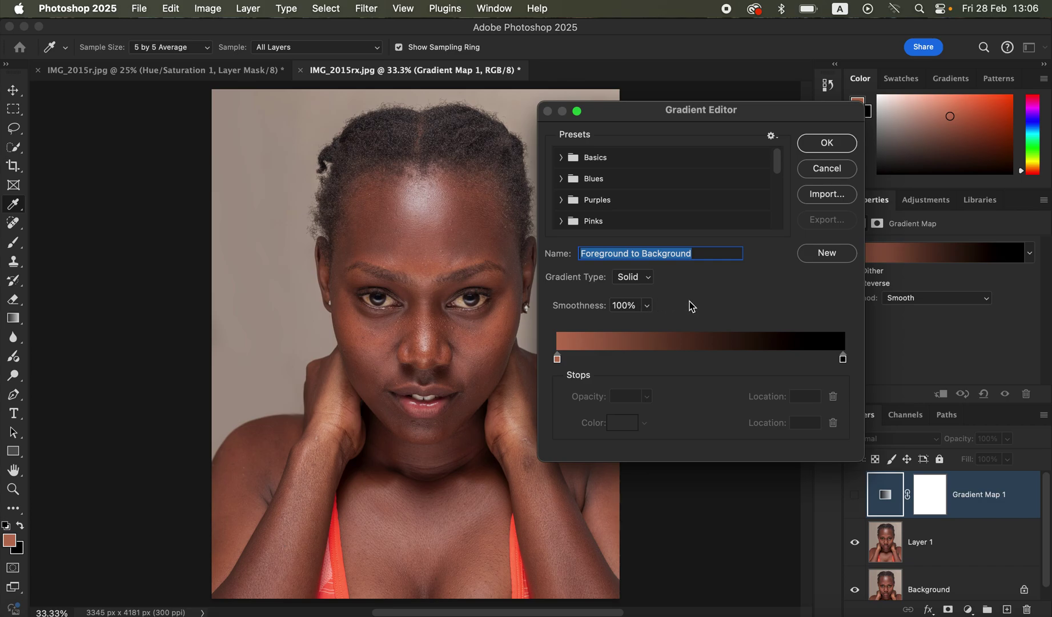
Step: Set the gradient's left stop to dark brown #3b1c13 sampled from the chin shadow
{"action": "left_click", "coordinate": [557, 359]}
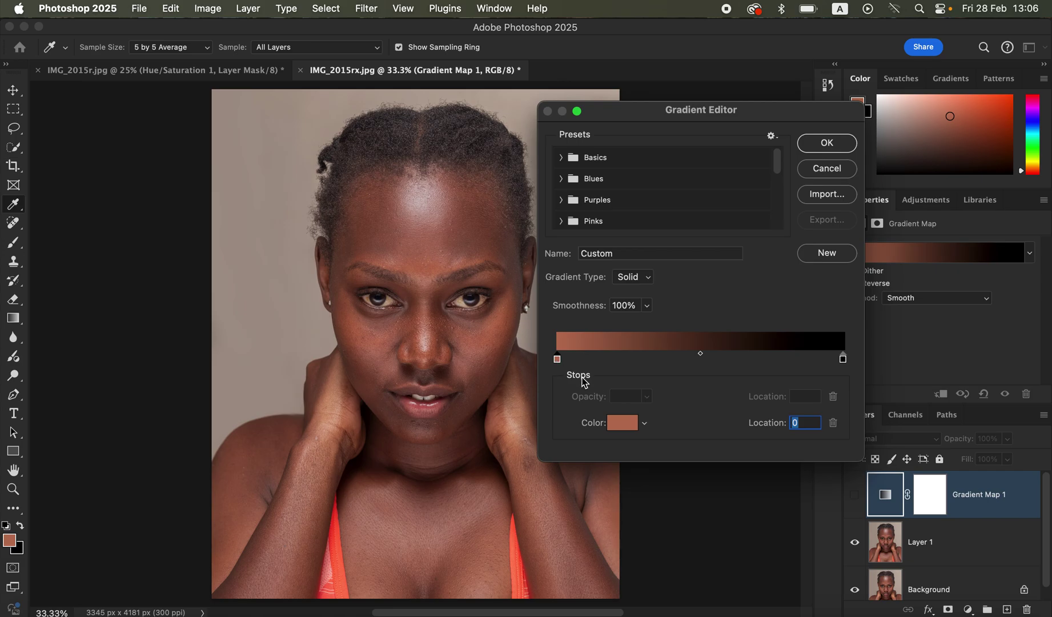
{"action": "left_click", "coordinate": [621, 425]}
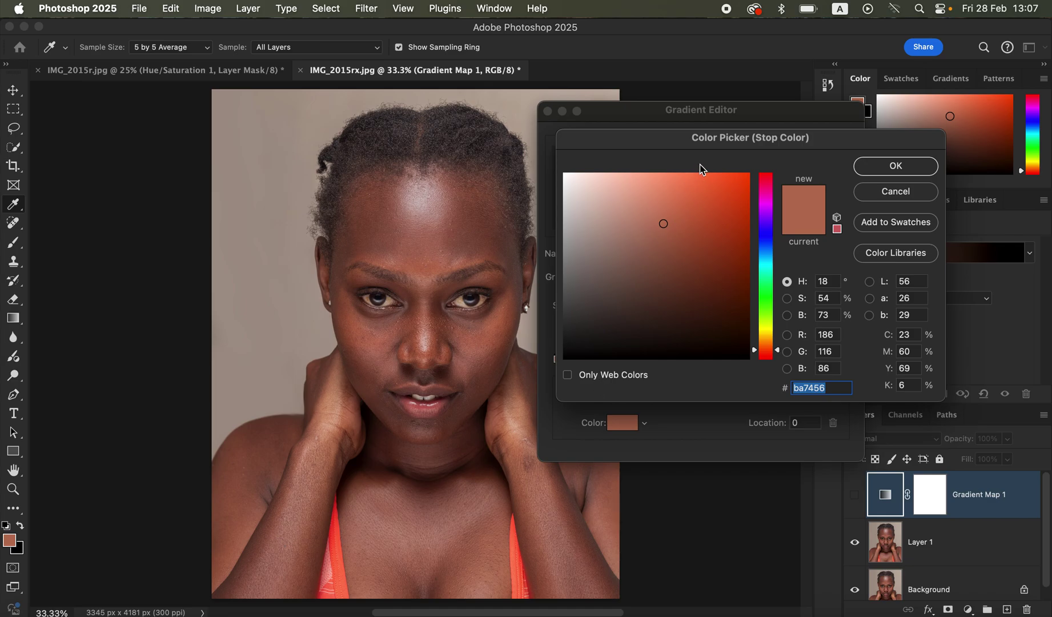
{"action": "left_click_drag", "start_coordinate": [718, 143], "coordinate": [798, 130]}
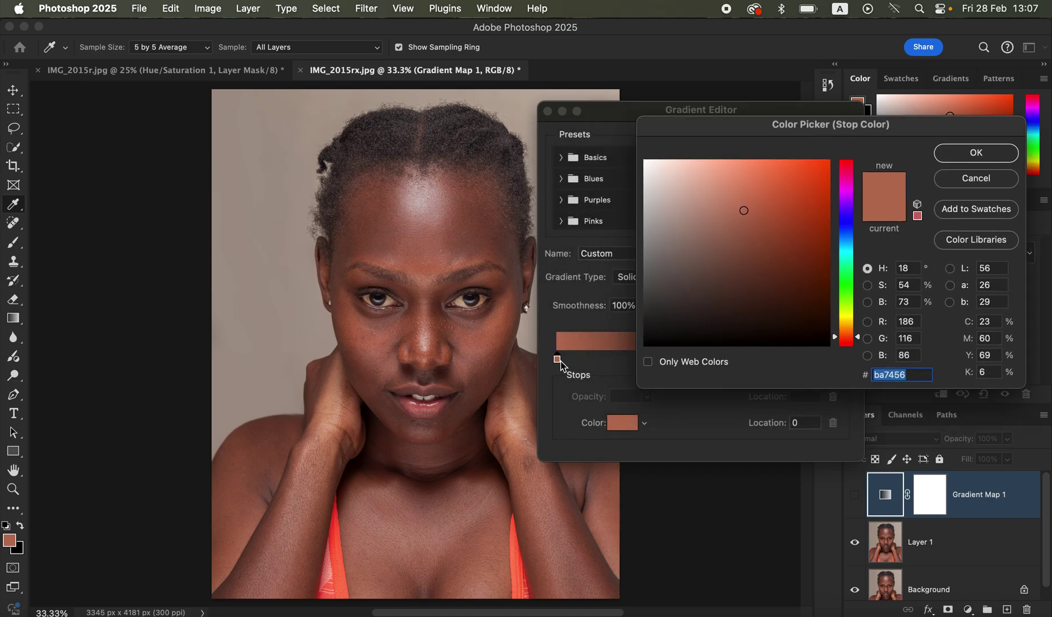
{"action": "left_click", "coordinate": [477, 434]}
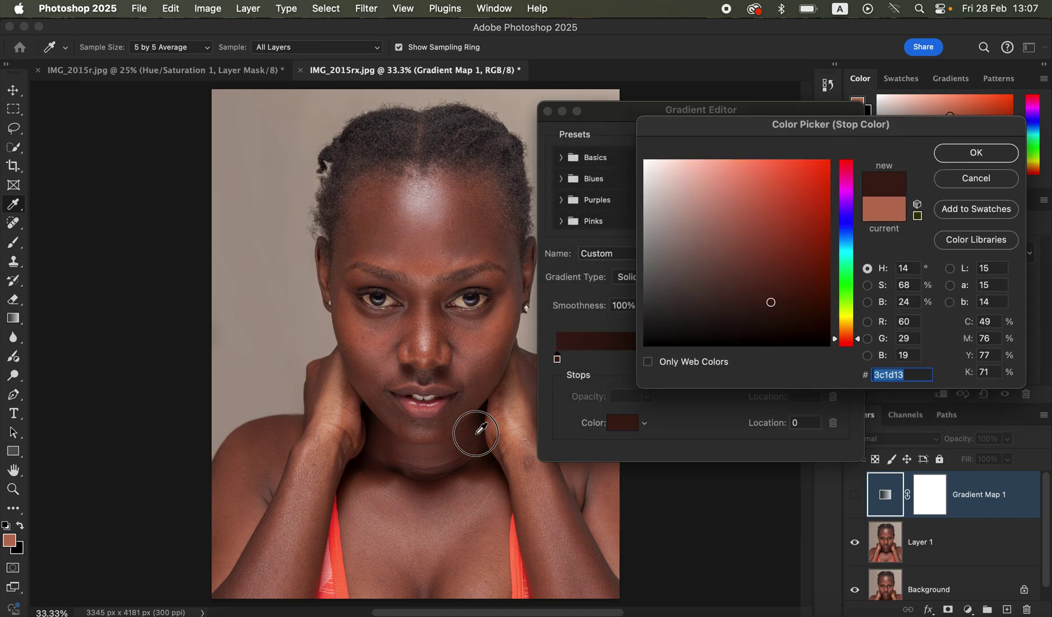
{"action": "left_click_drag", "start_coordinate": [477, 434], "coordinate": [479, 435]}
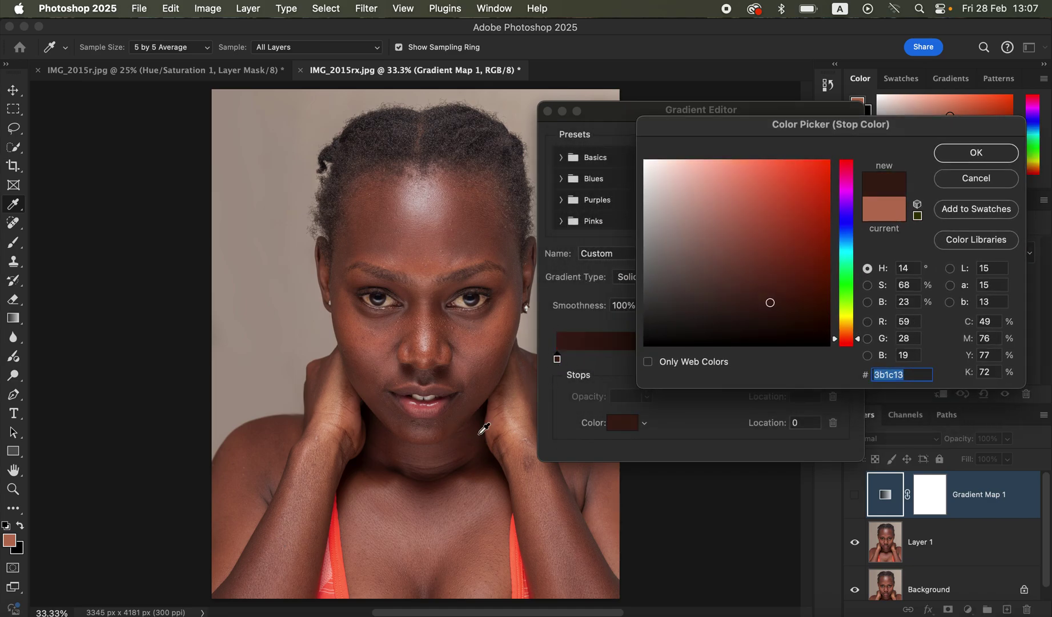
{"action": "left_click", "coordinate": [976, 153]}
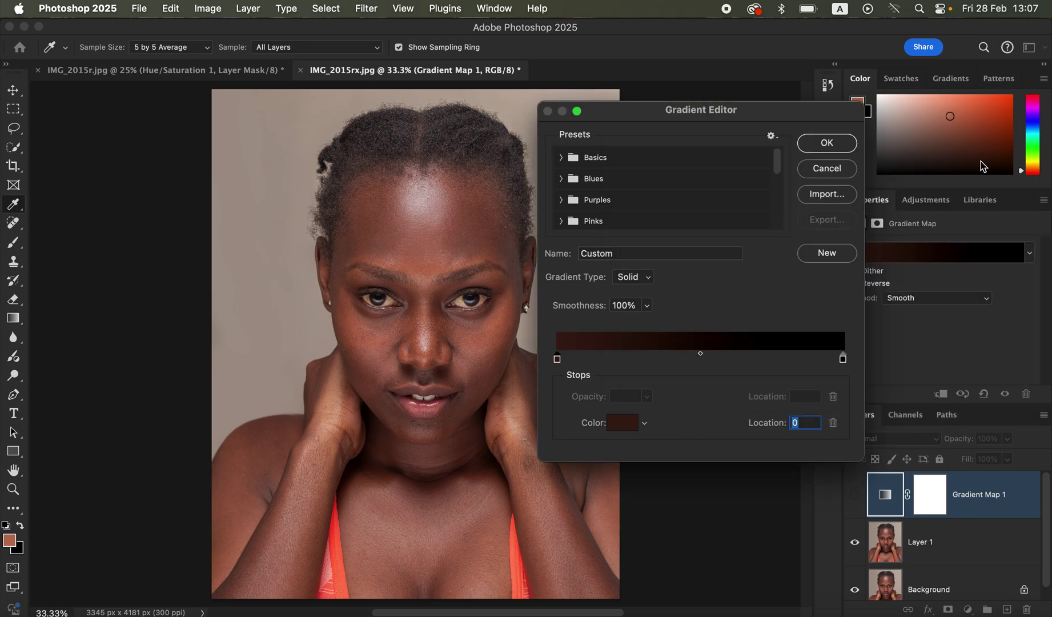
Step: Set the gradient's right stop to the light nose highlight #d2a9a0
{"action": "left_click", "coordinate": [844, 362]}
{"action": "left_click", "coordinate": [623, 423]}
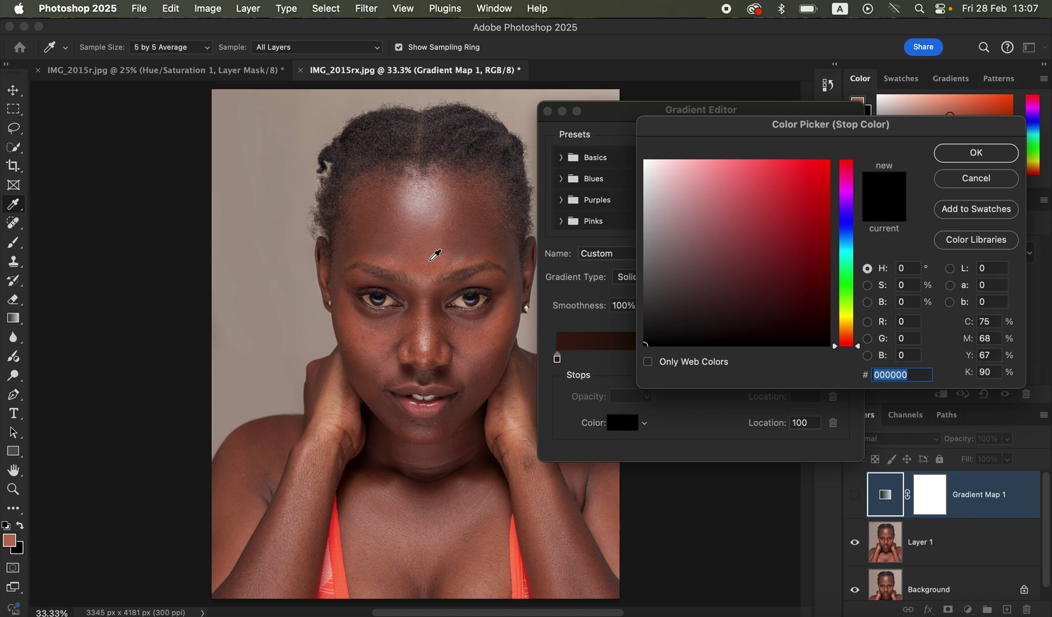
{"action": "left_click", "coordinate": [434, 206]}
{"action": "left_click", "coordinate": [437, 204]}
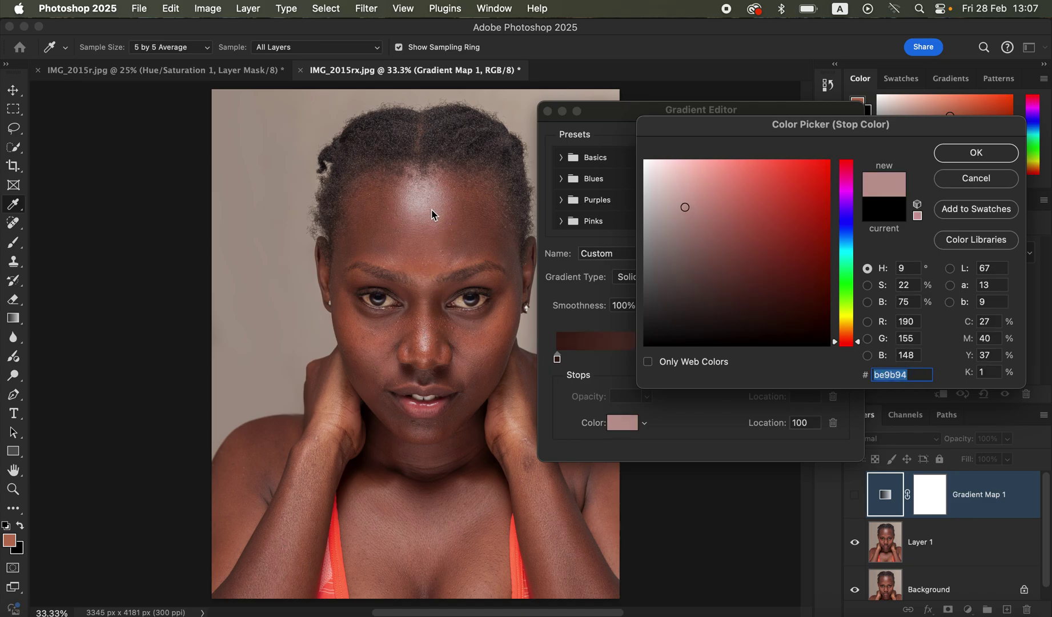
{"action": "left_click", "coordinate": [426, 345]}
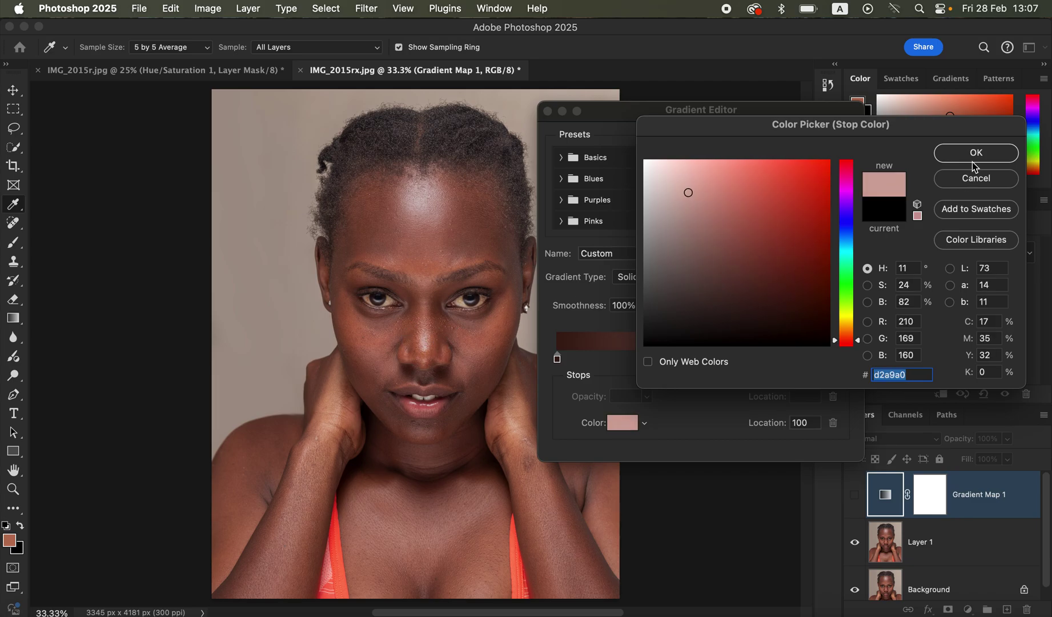
{"action": "left_click", "coordinate": [974, 157]}
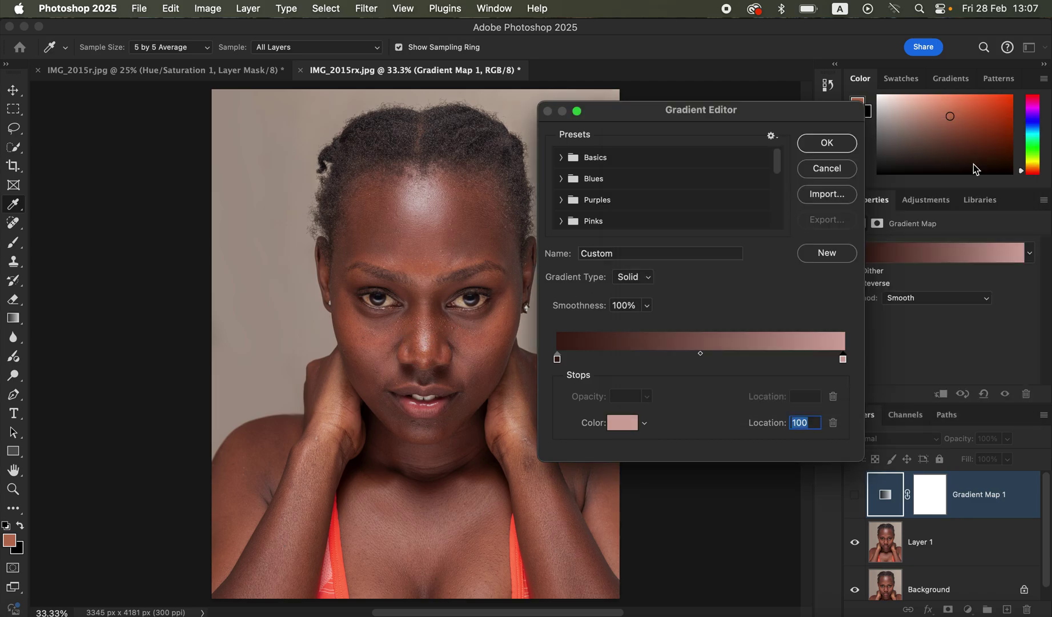
Step: Add a stop at location 50 coloured with mid-brown #9e593e sampled from the cheek
{"action": "left_click", "coordinate": [694, 360]}
{"action": "type", "text": "50"}
{"action": "left_click", "coordinate": [624, 428]}
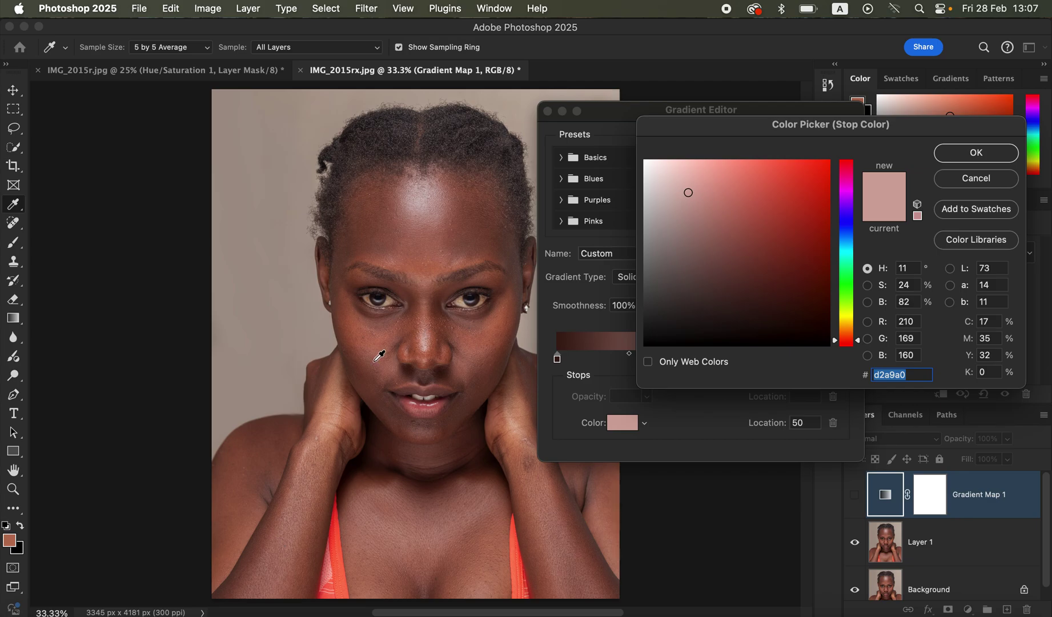
{"action": "left_click", "coordinate": [507, 315]}
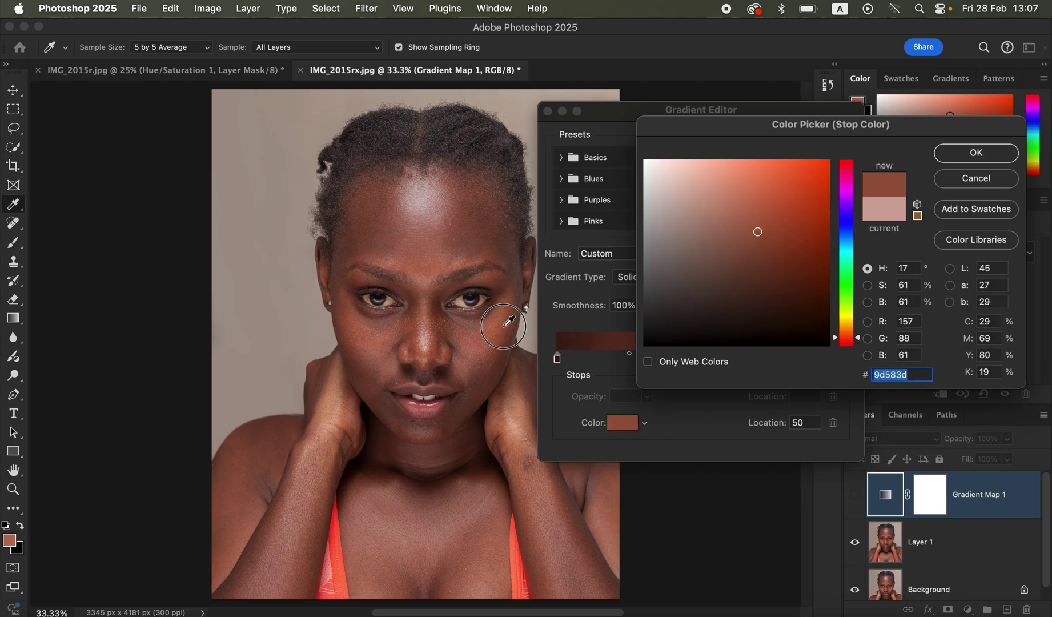
{"action": "left_click", "coordinate": [969, 156]}
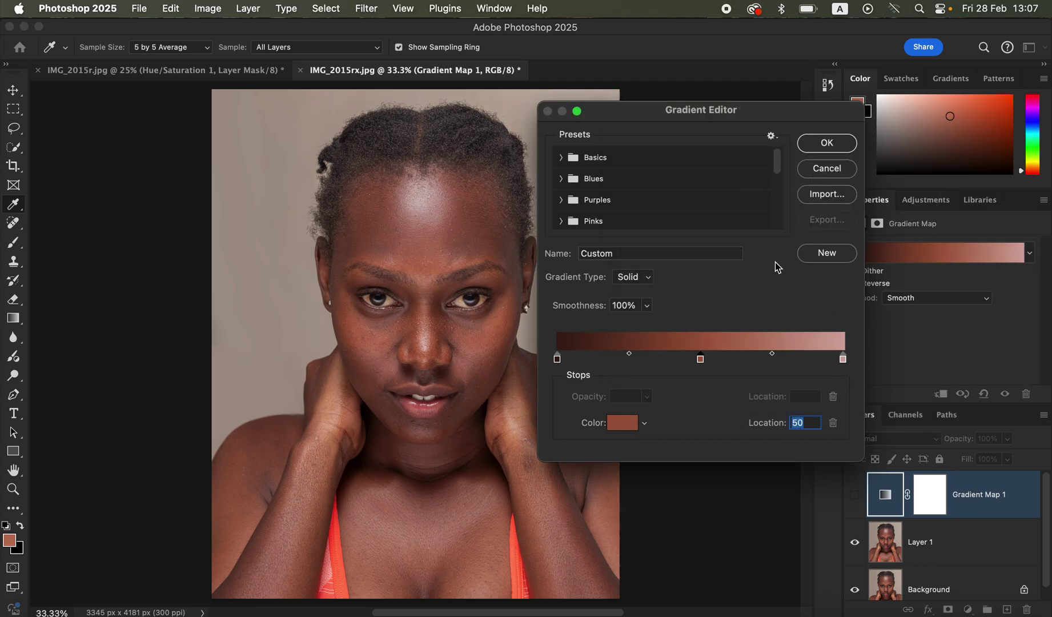
Step: Apply the three-stop gradient, make Gradient Map 1 visible, and set its blend mode to Color
{"action": "left_click", "coordinate": [826, 144]}
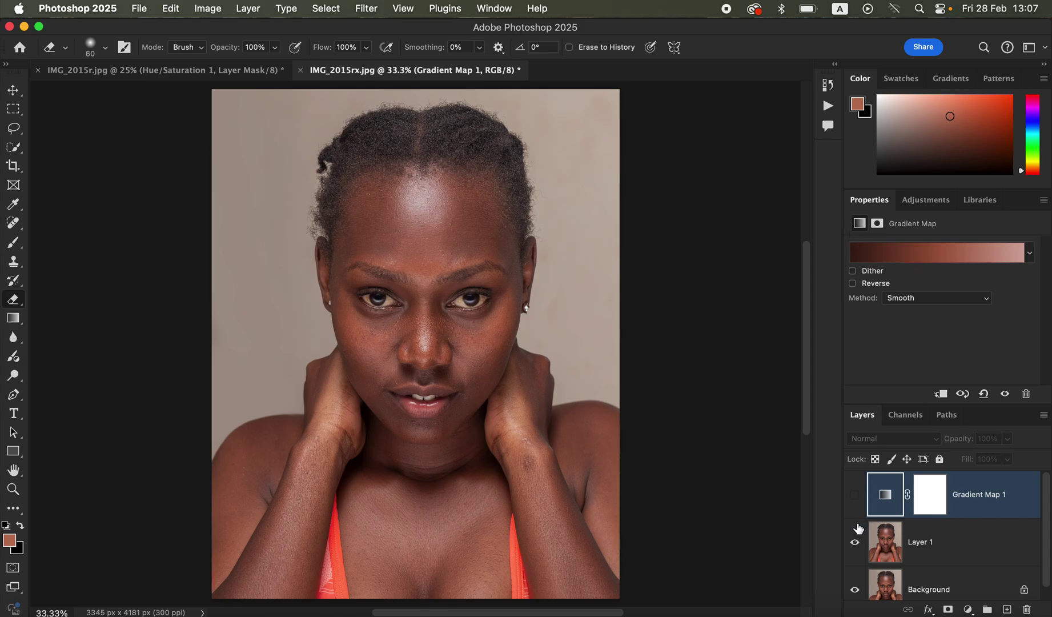
{"action": "left_click", "coordinate": [855, 497]}
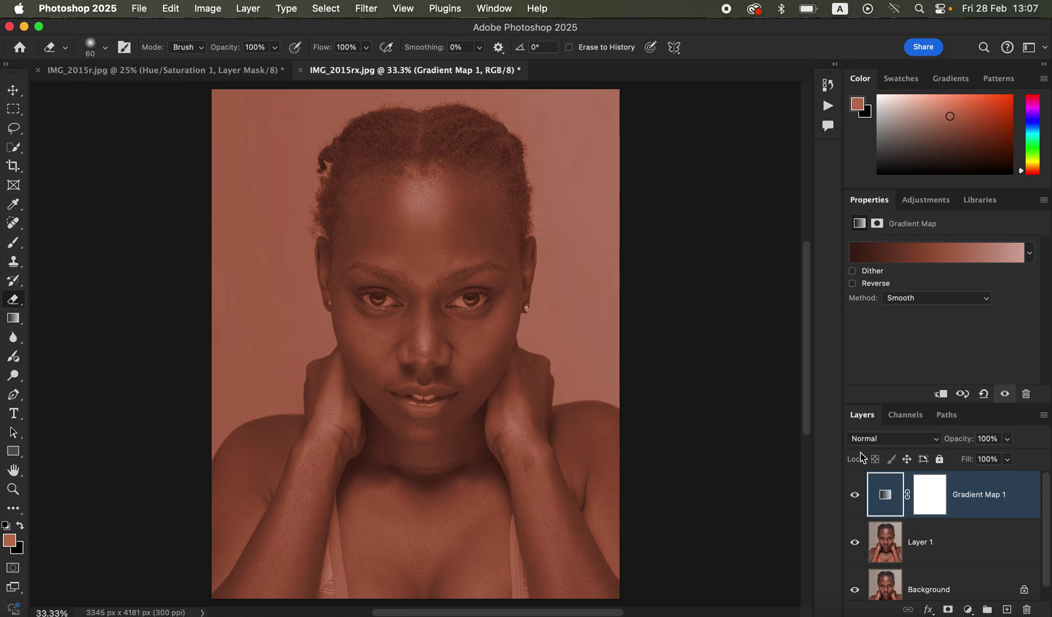
{"action": "left_click", "coordinate": [885, 440]}
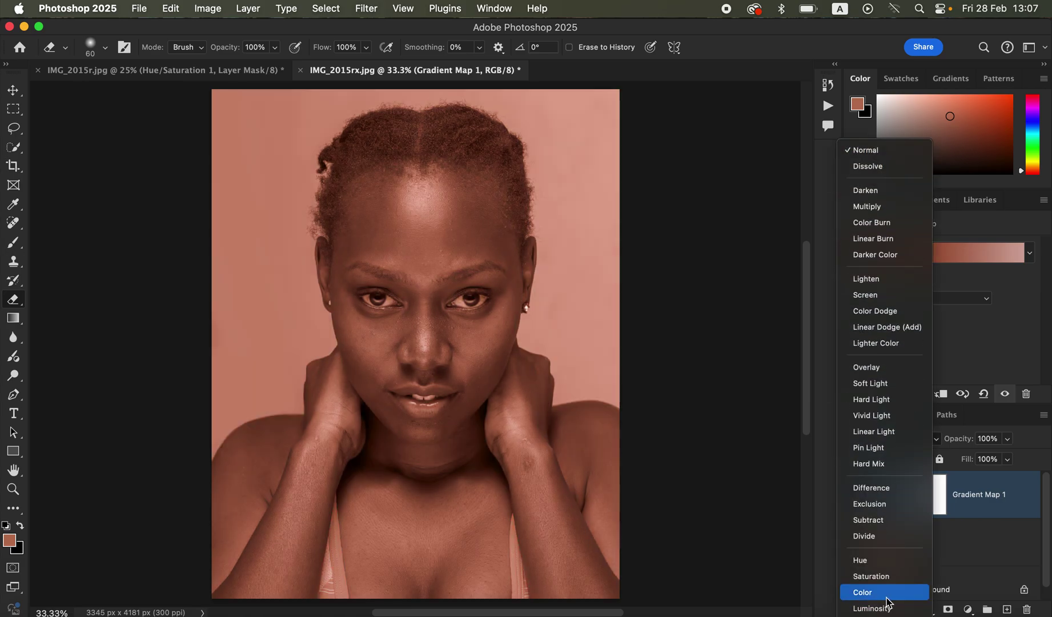
{"action": "left_click", "coordinate": [885, 594]}
{"action": "left_click", "coordinate": [931, 497]}
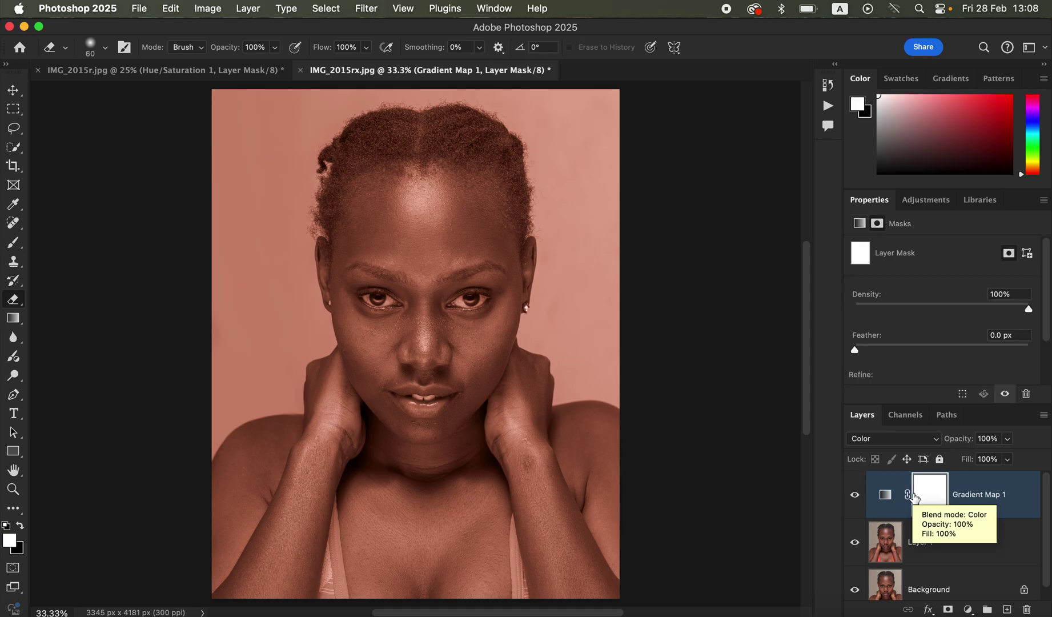
Step: Invert Gradient Map 1's mask to black and switch to the Soft Round Brush Tool
{"action": "key", "text": "super+i"}
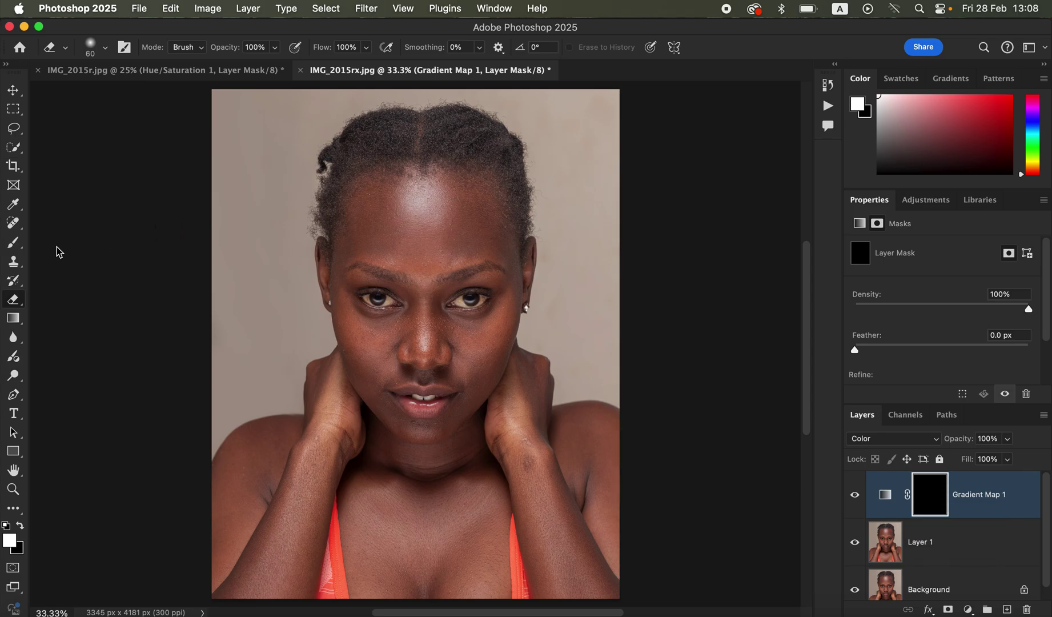
{"action": "left_click_drag", "start_coordinate": [16, 246], "coordinate": [60, 240]}
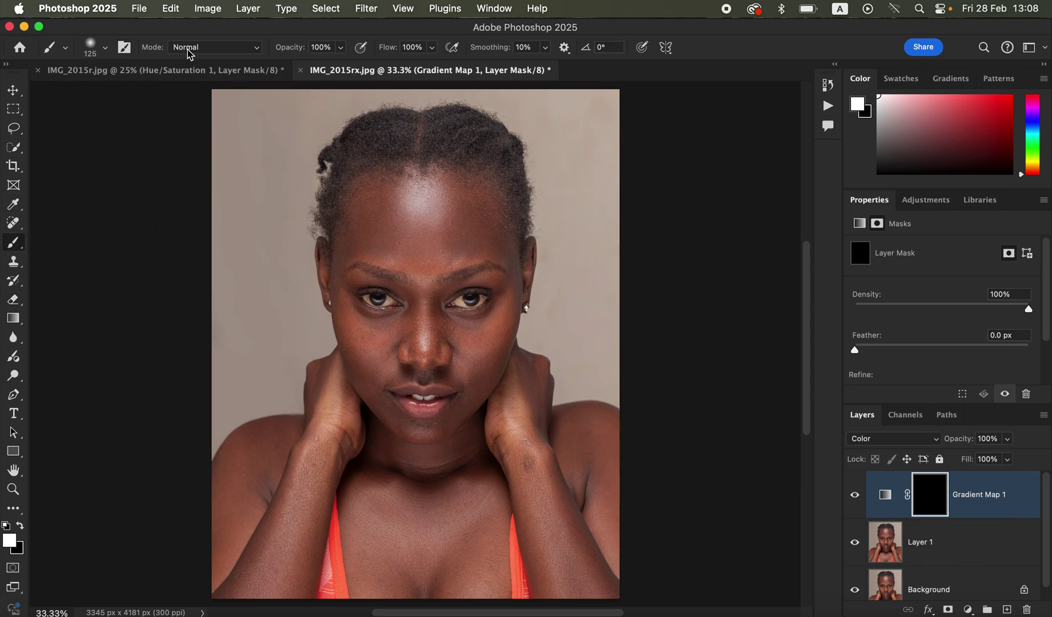
{"action": "left_click", "coordinate": [105, 49]}
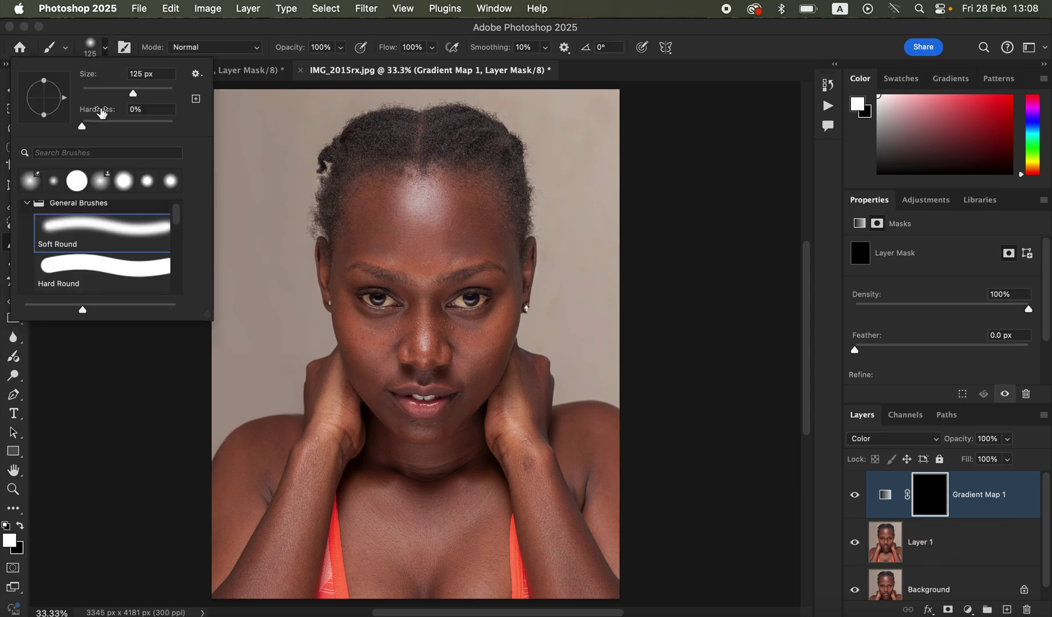
{"action": "left_click", "coordinate": [105, 56]}
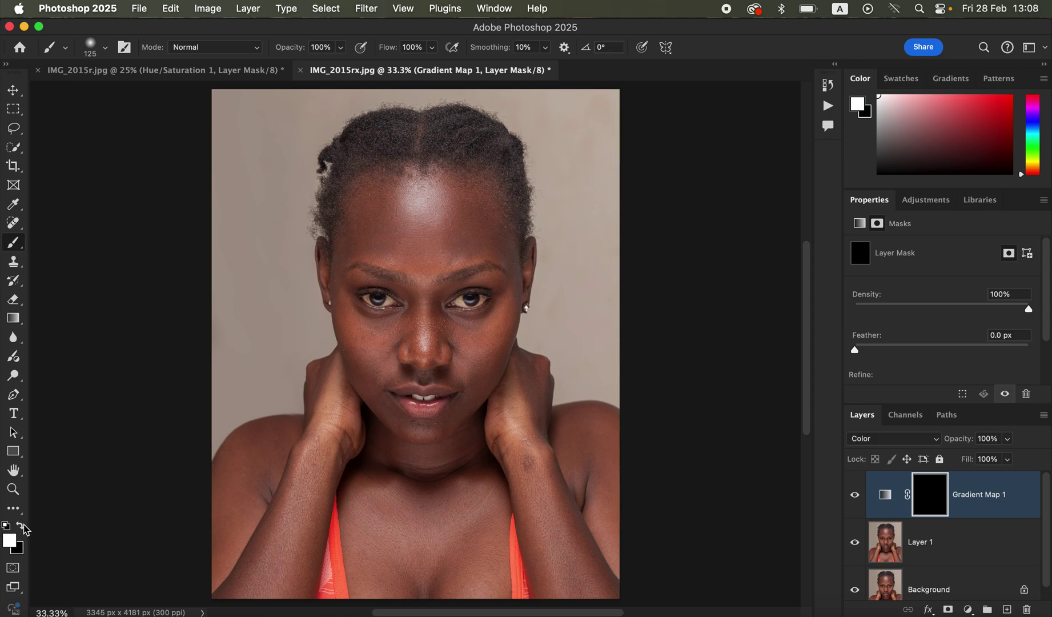
Step: Paint white over the skin on the mask with a smaller brush, undoing a stray forehead stroke
{"action": "left_click", "coordinate": [20, 524]}
{"action": "left_click", "coordinate": [20, 524]}
{"action": "key", "text": "bracketleft"}
{"action": "mouse_move", "coordinate": [434, 230]}
{"action": "left_mouse_down"}
{"action": "mouse_move", "coordinate": [420, 211]}
{"action": "mouse_move", "coordinate": [409, 226]}
{"action": "mouse_move", "coordinate": [418, 235]}
{"action": "mouse_move", "coordinate": [454, 216]}
{"action": "mouse_move", "coordinate": [432, 217]}
{"action": "left_mouse_up"}
{"action": "key", "text": "super+z"}
{"action": "key", "text": "bracketleft"}
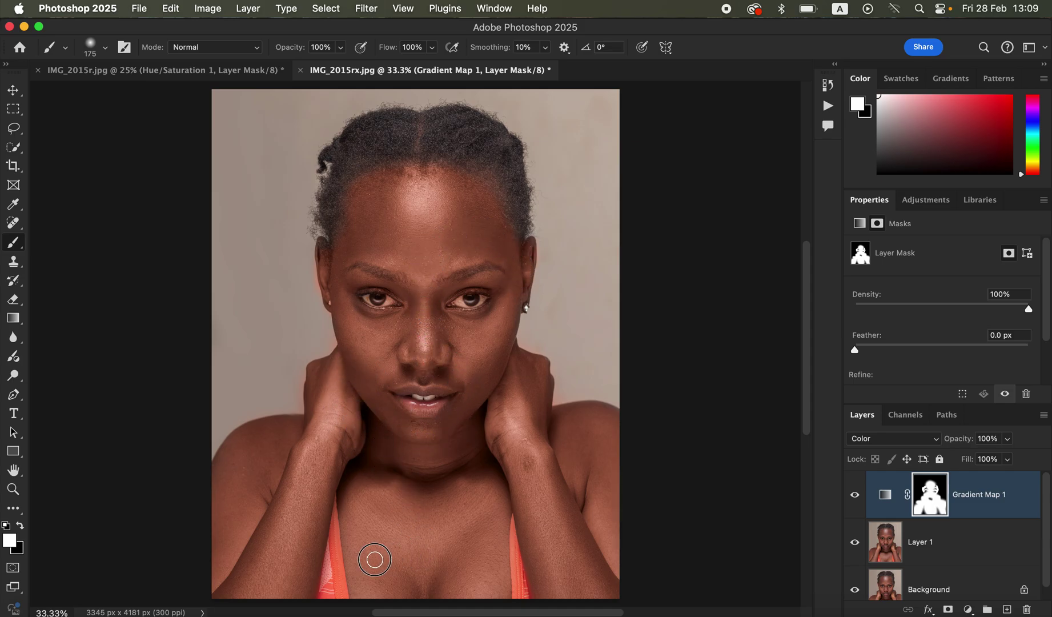
Step: Toggle Gradient Map 1's visibility to compare, then switch the foreground to black
{"action": "left_click", "coordinate": [856, 495]}
{"action": "left_click", "coordinate": [857, 496]}
{"action": "left_click", "coordinate": [860, 498]}
{"action": "left_click", "coordinate": [855, 496]}
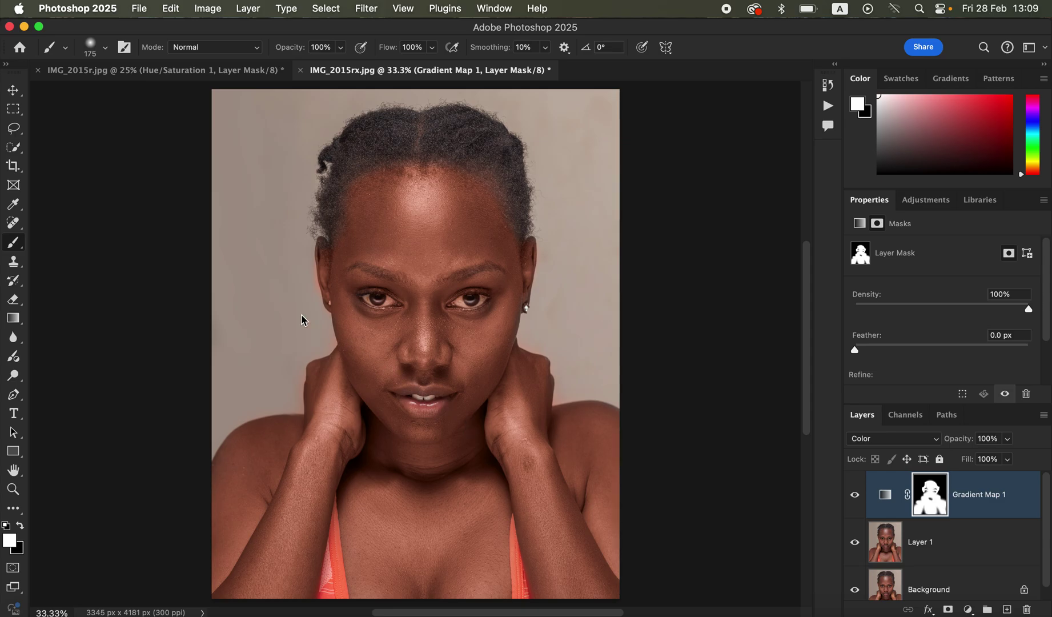
{"action": "left_click", "coordinate": [21, 526]}
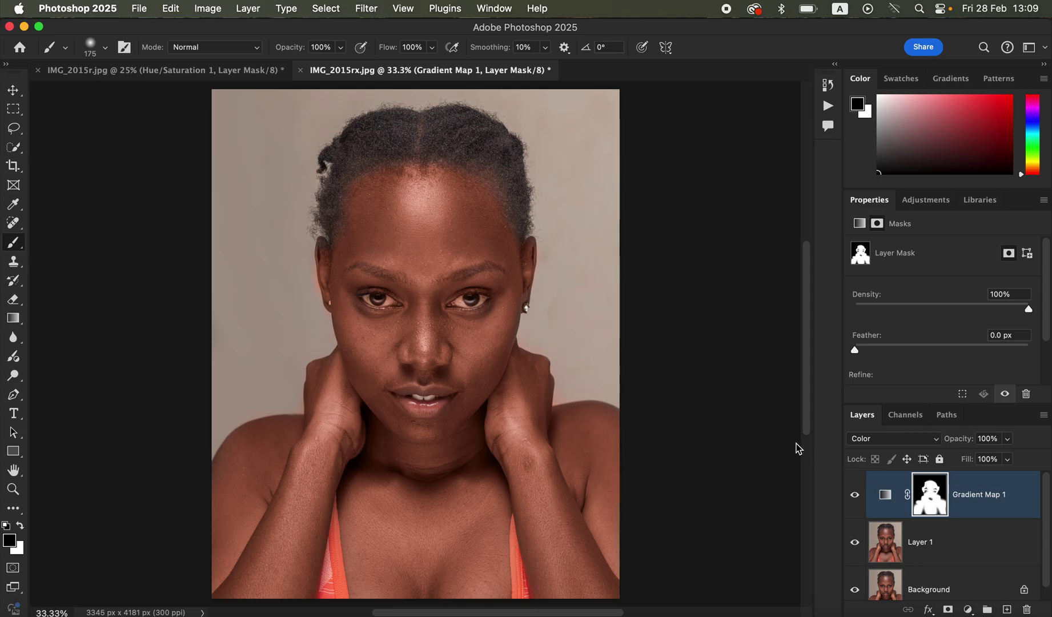
Step: Change the gradient's middle stop to the deeper brown-red #9b5335 and close the editor
{"action": "left_click", "coordinate": [886, 500]}
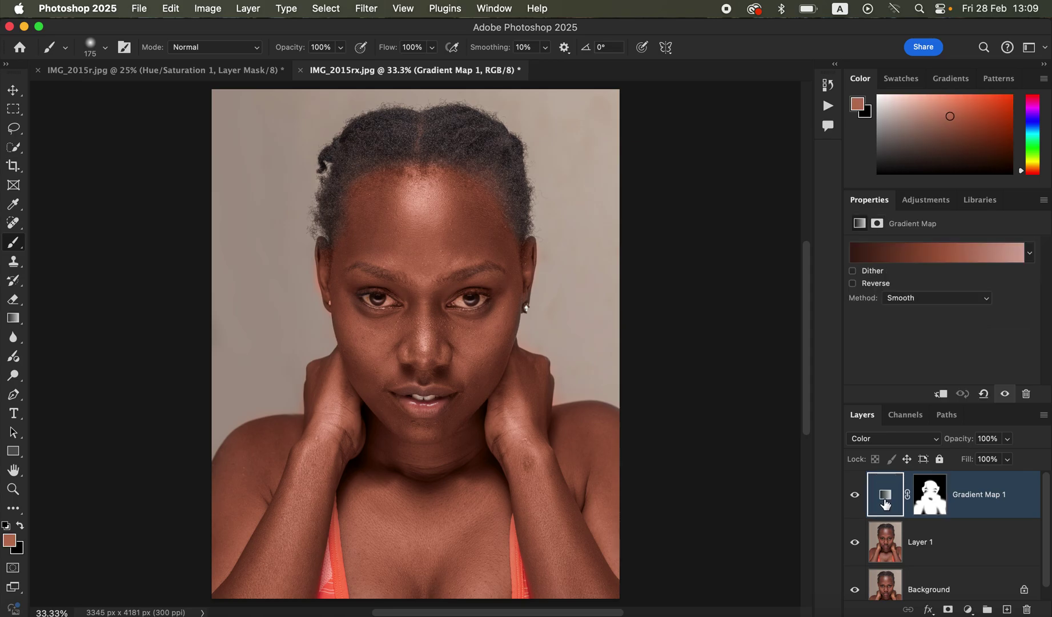
{"action": "left_click", "coordinate": [924, 257]}
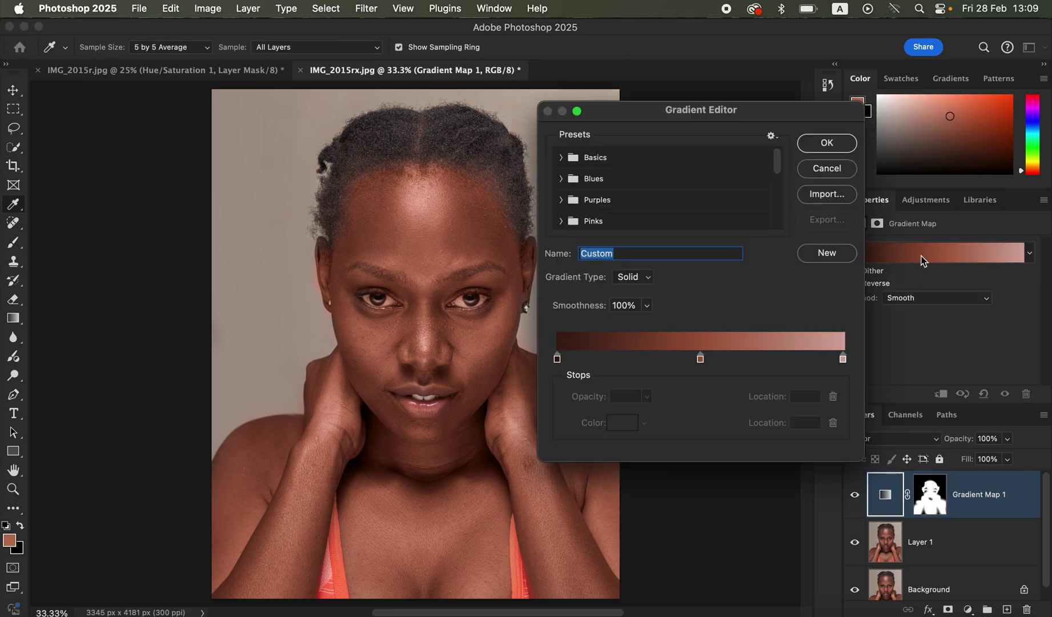
{"action": "left_click", "coordinate": [701, 360]}
{"action": "left_click", "coordinate": [620, 426]}
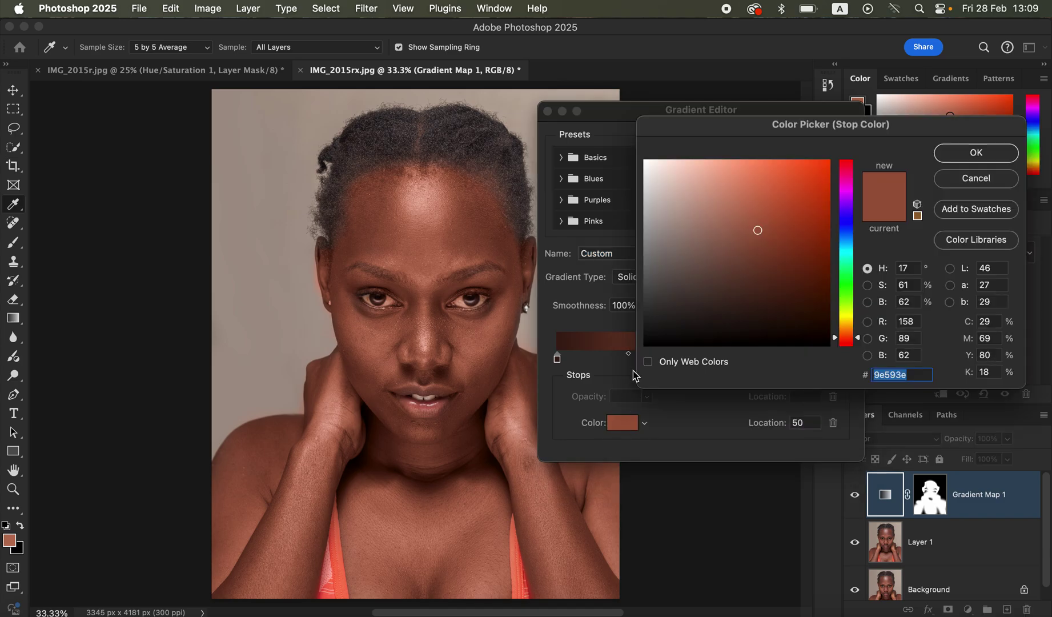
{"action": "mouse_move", "coordinate": [760, 229]}
{"action": "left_mouse_down"}
{"action": "mouse_move", "coordinate": [776, 227]}
{"action": "mouse_move", "coordinate": [768, 233]}
{"action": "left_mouse_up"}
{"action": "left_click", "coordinate": [965, 160]}
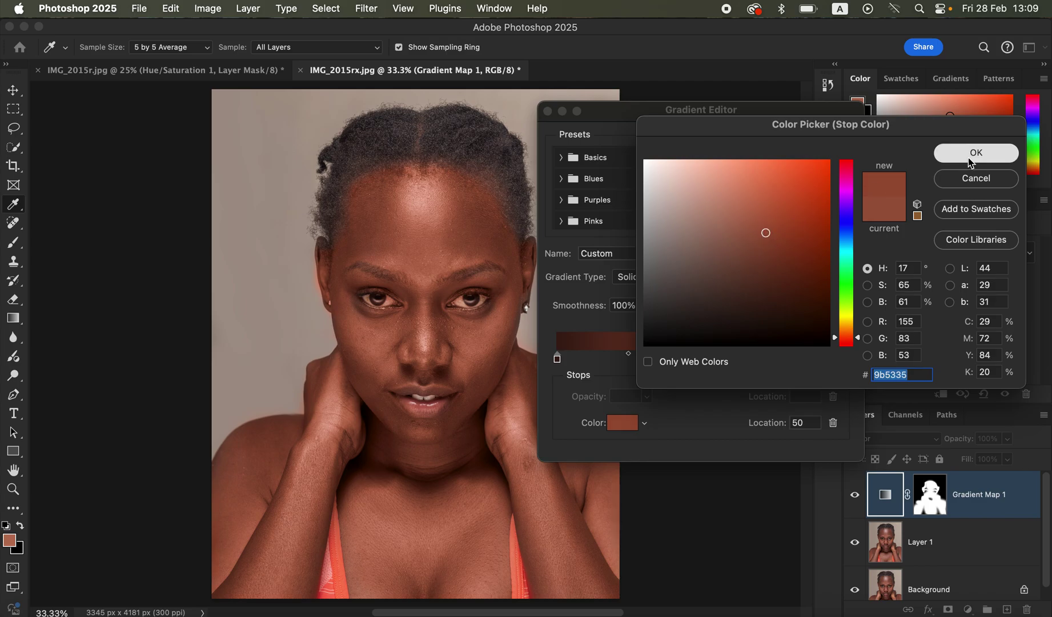
{"action": "left_click", "coordinate": [844, 150]}
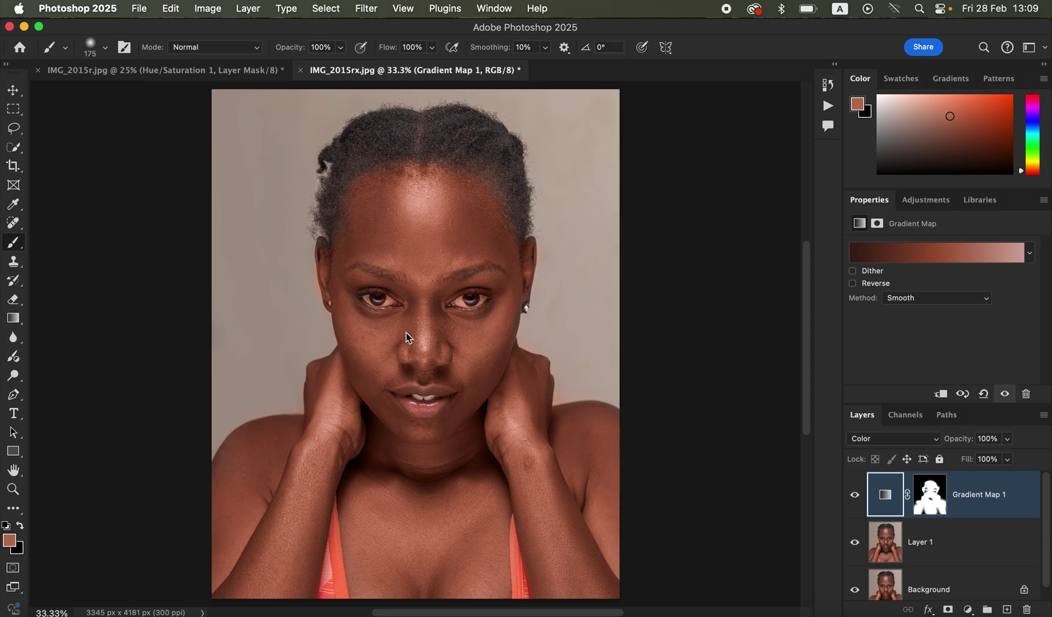
Step: Paint black on Gradient Map 1's mask over both eyes to remove the tint
{"action": "left_click", "coordinate": [6, 526]}
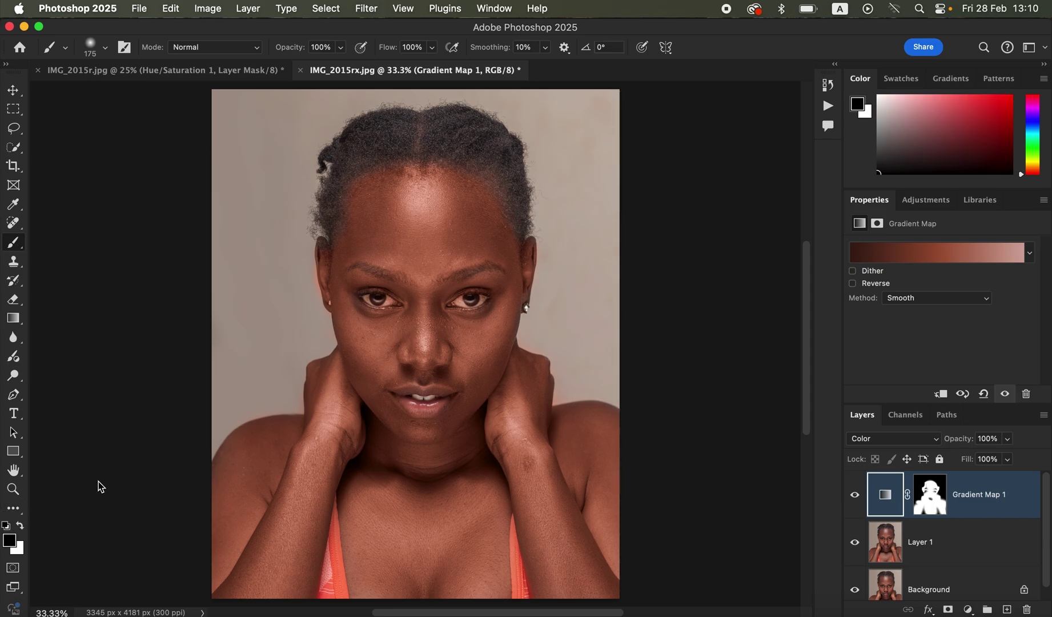
{"action": "left_click", "coordinate": [475, 302]}
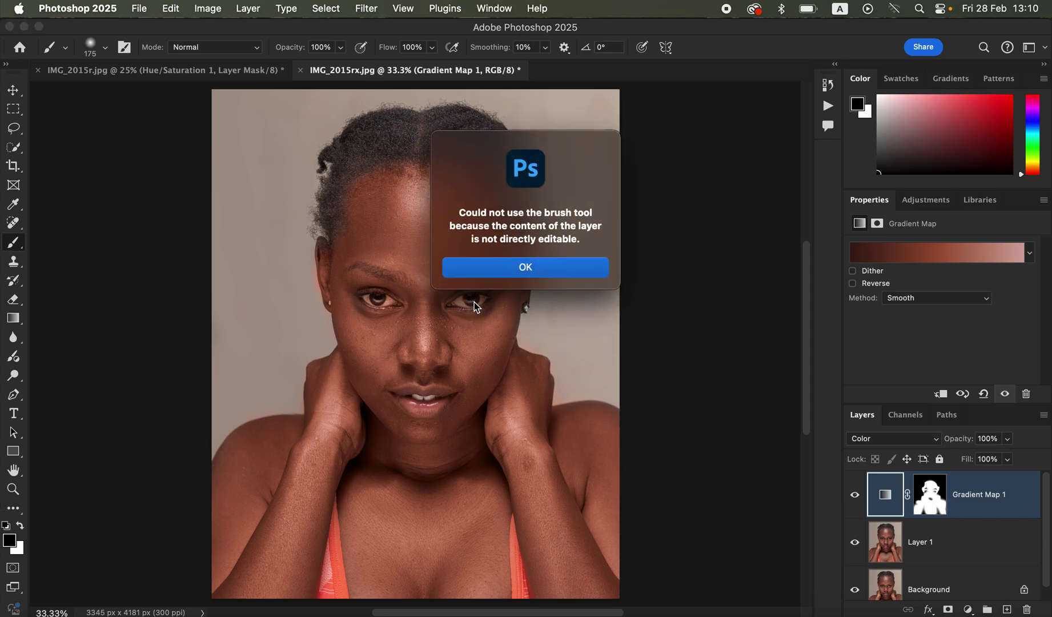
{"action": "left_click", "coordinate": [527, 266]}
{"action": "left_click", "coordinate": [929, 493]}
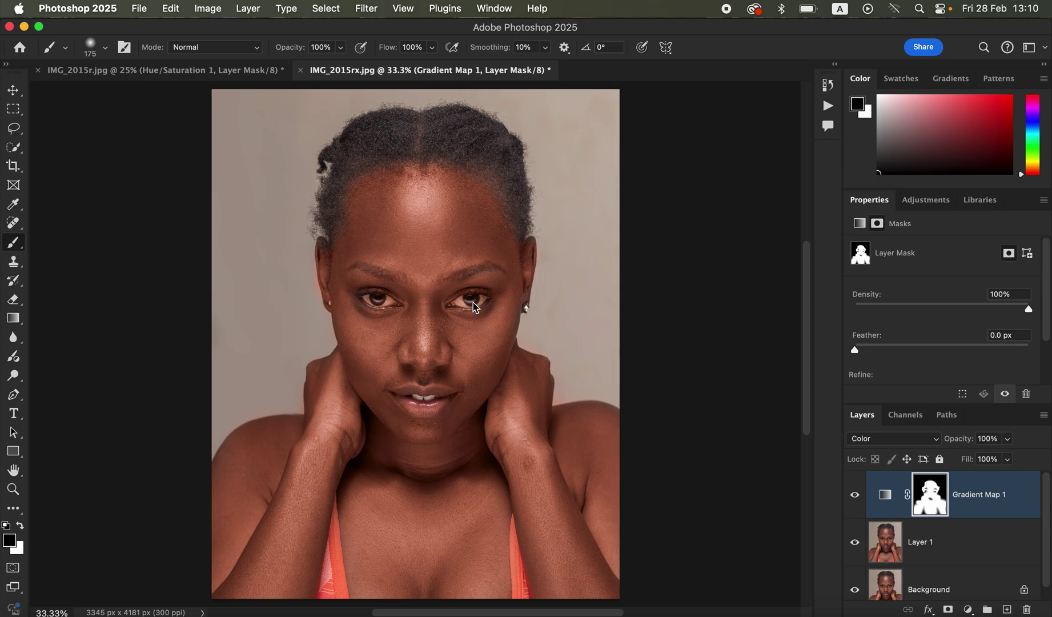
{"action": "left_click_drag", "start_coordinate": [468, 307], "coordinate": [471, 301]}
{"action": "left_click_drag", "start_coordinate": [382, 299], "coordinate": [374, 299]}
Step: Lower Gradient Map 1's layer opacity to 76%
{"action": "left_click", "coordinate": [1008, 439]}
{"action": "left_click_drag", "start_coordinate": [1009, 455], "coordinate": [991, 457]}
{"action": "left_click_drag", "start_coordinate": [989, 457], "coordinate": [992, 456]}
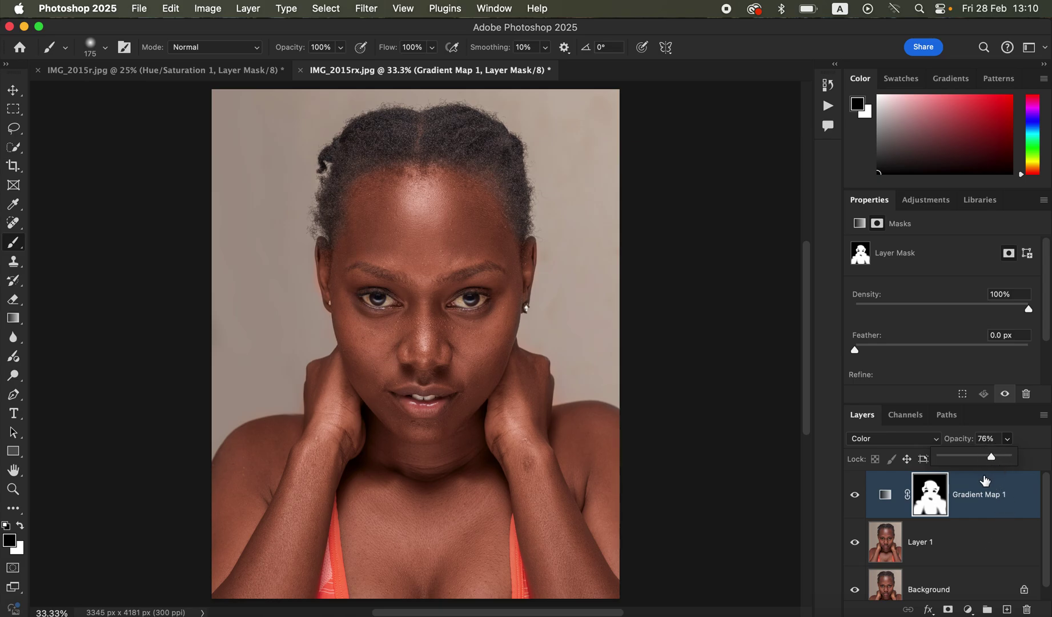
{"action": "left_click", "coordinate": [969, 606]}
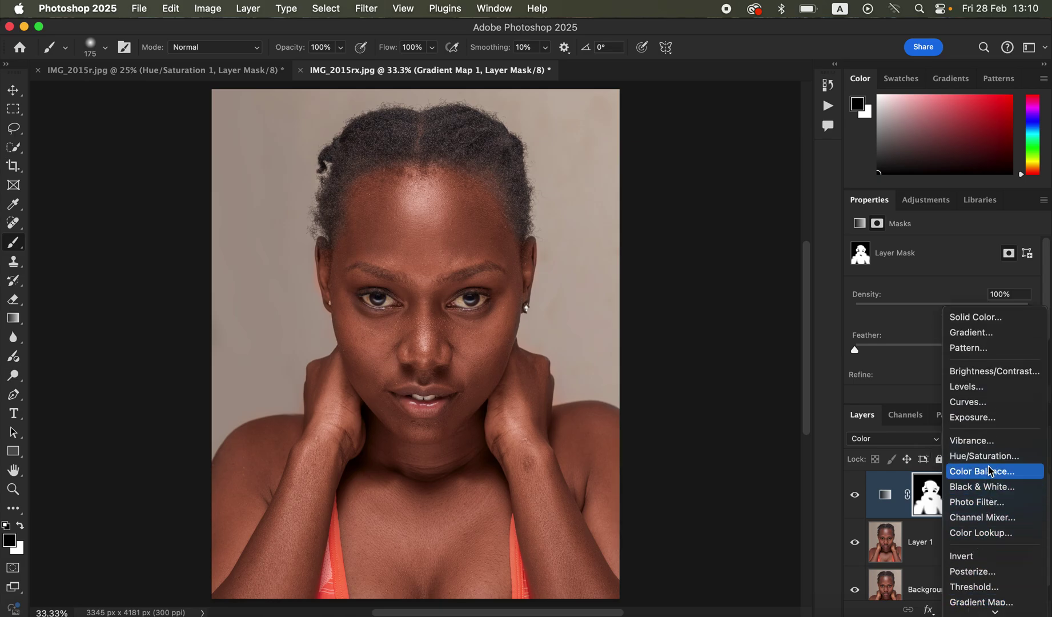
Step: Add a Hue/Saturation layer with Reds lightness at -13, then switch to IMG_2015r.jpg
{"action": "left_click", "coordinate": [991, 457]}
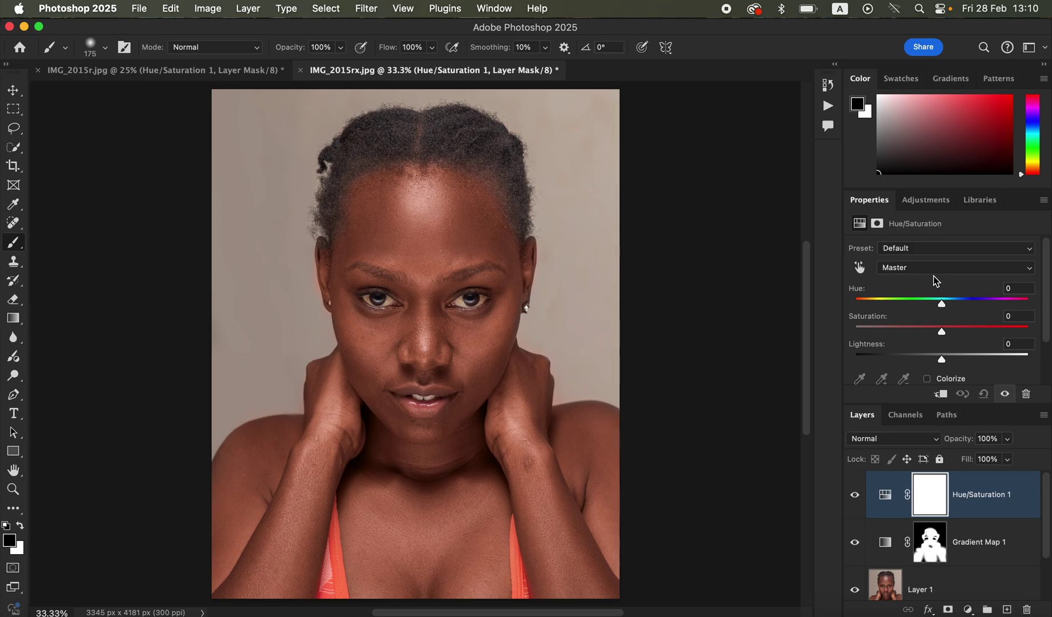
{"action": "left_click", "coordinate": [938, 269]}
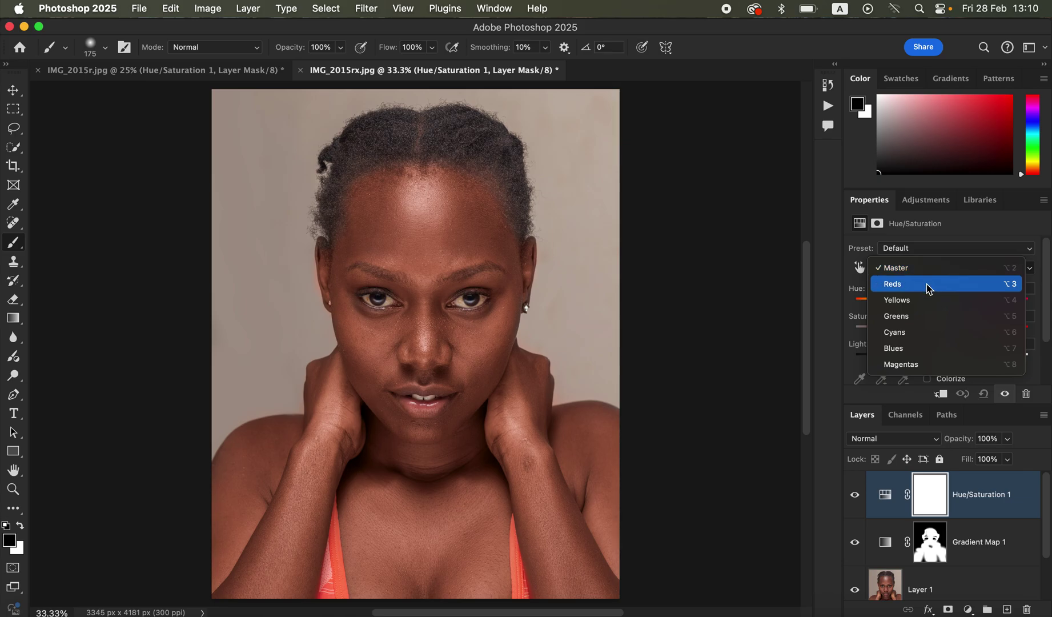
{"action": "left_click", "coordinate": [926, 283]}
{"action": "left_click_drag", "start_coordinate": [943, 359], "coordinate": [933, 362]}
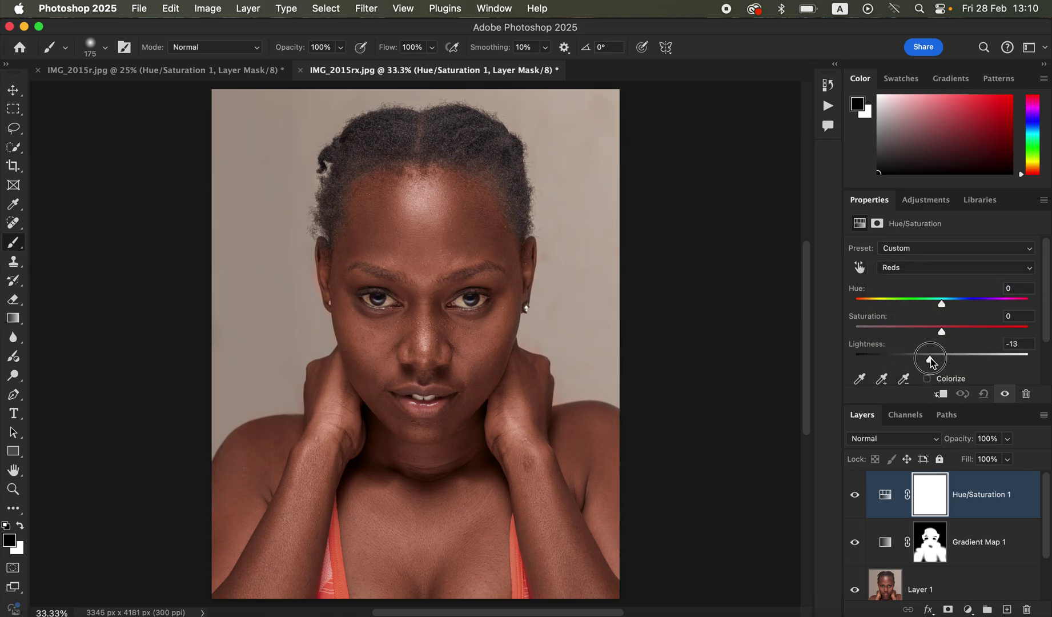
{"action": "left_click", "coordinate": [855, 497]}
{"action": "left_click", "coordinate": [856, 497]}
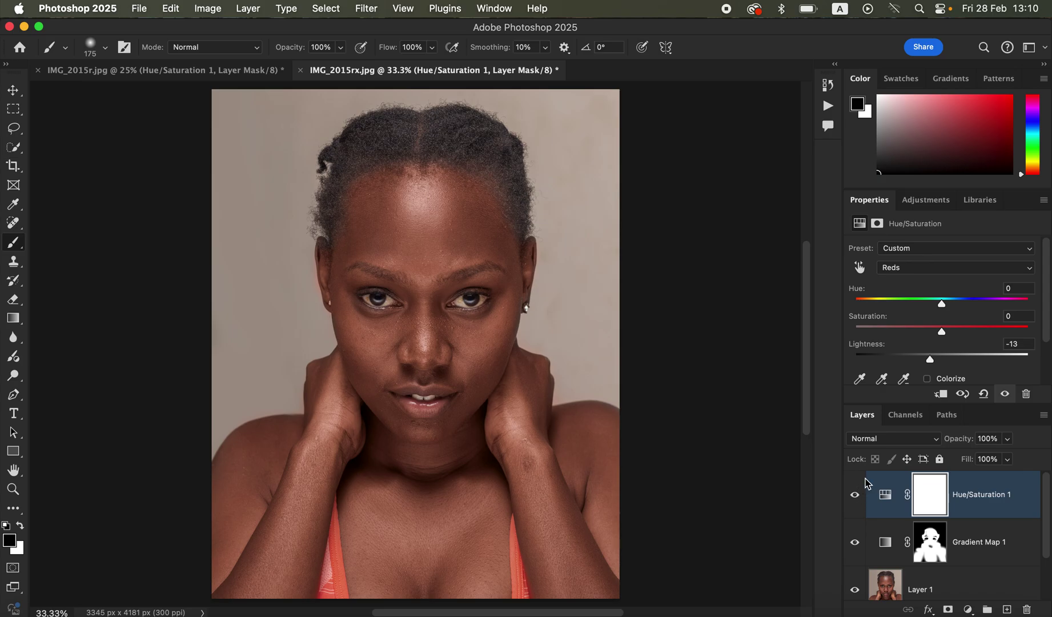
{"action": "left_click", "coordinate": [229, 73]}
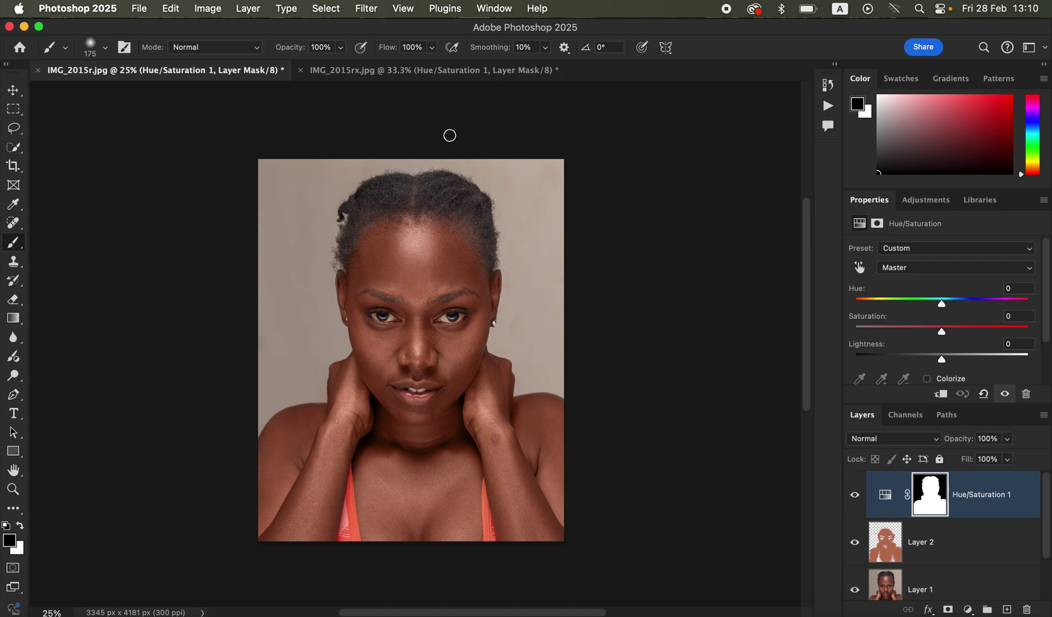
Step: On IMG_2015rx.jpg, set the Hue/Saturation Reds lightness to −5
{"action": "left_click", "coordinate": [394, 76]}
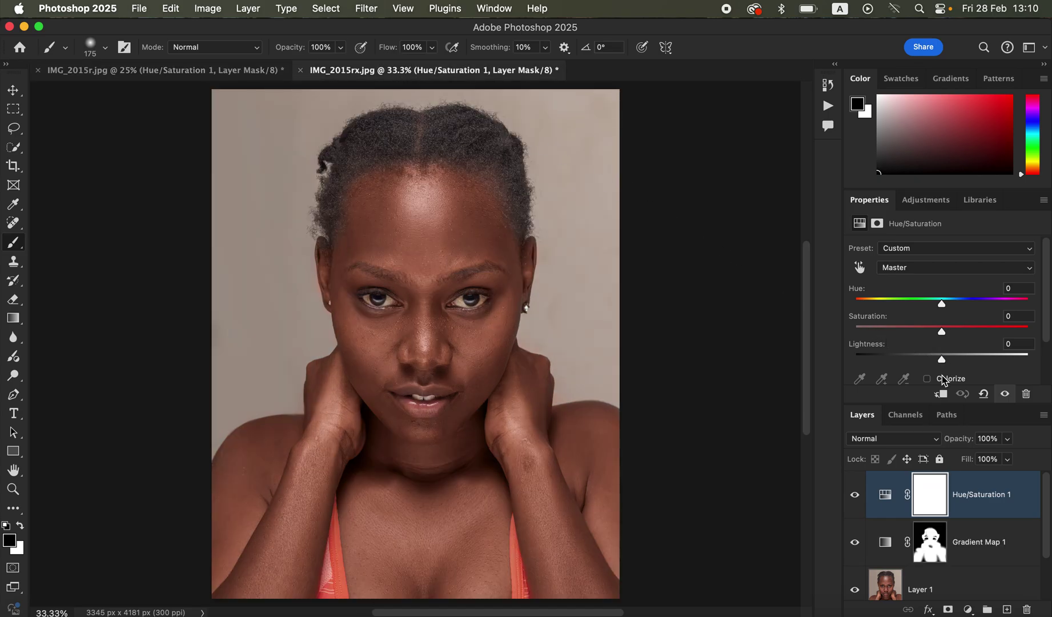
{"action": "left_click_drag", "start_coordinate": [918, 269], "coordinate": [917, 283]}
{"action": "left_click_drag", "start_coordinate": [937, 360], "coordinate": [941, 361]}
Step: Toggle the Hue/Saturation layer and compare IMG_2015rx.jpg against IMG_2015r.jpg
{"action": "left_click", "coordinate": [855, 495]}
{"action": "left_click", "coordinate": [855, 497]}
{"action": "left_click", "coordinate": [230, 74]}
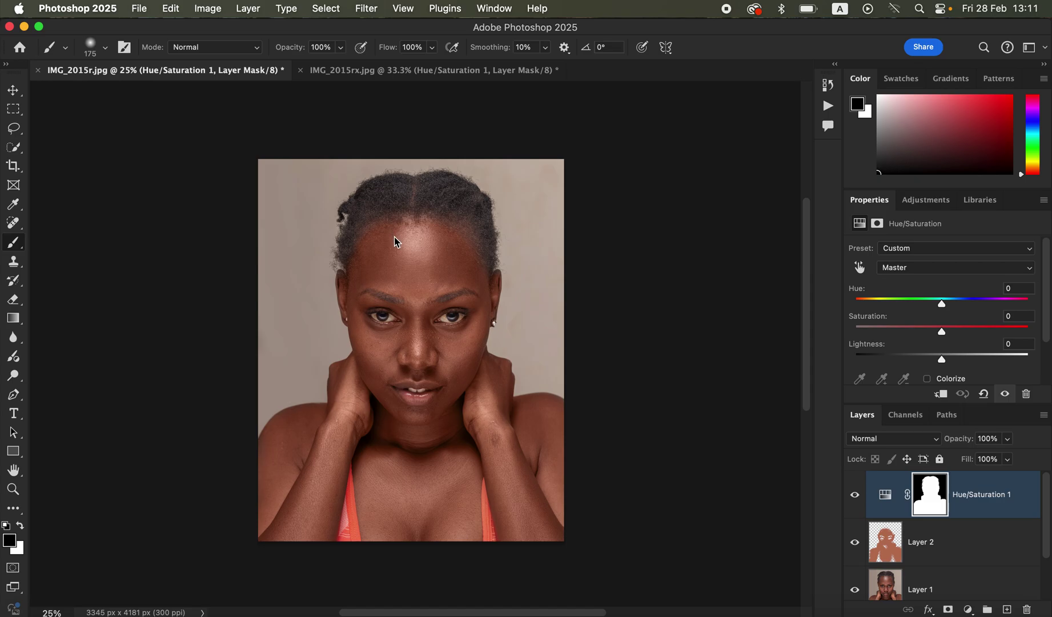
{"action": "left_click", "coordinate": [423, 74]}
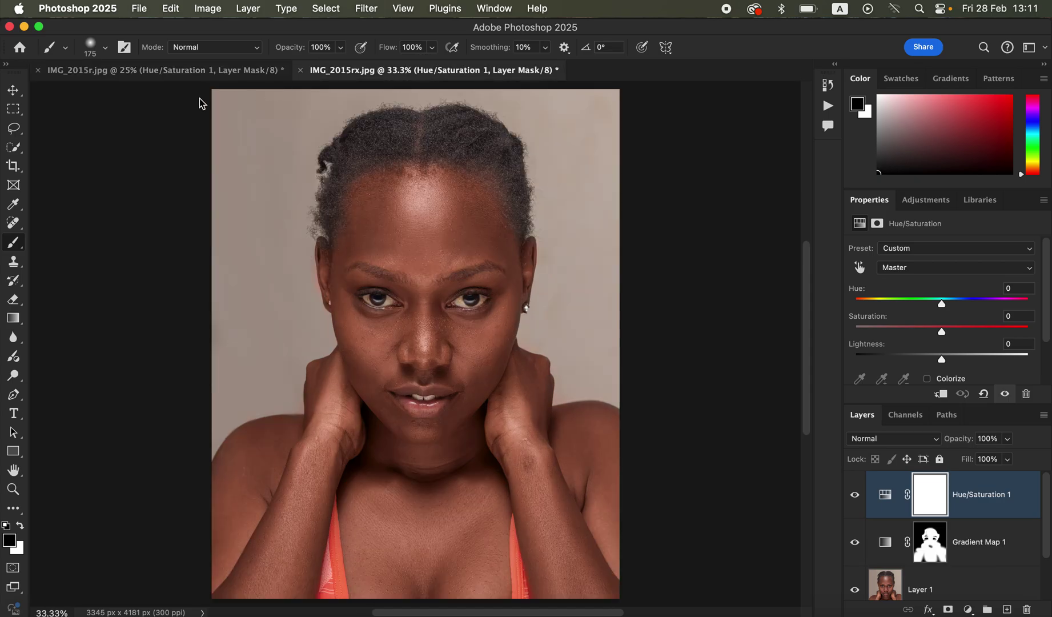
{"action": "left_click", "coordinate": [196, 72]}
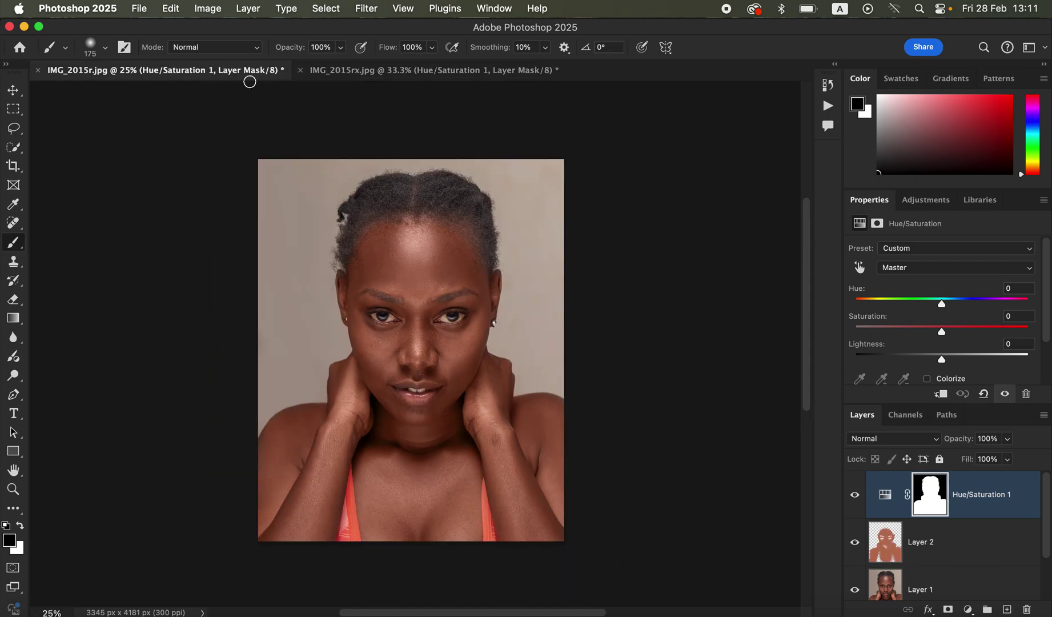